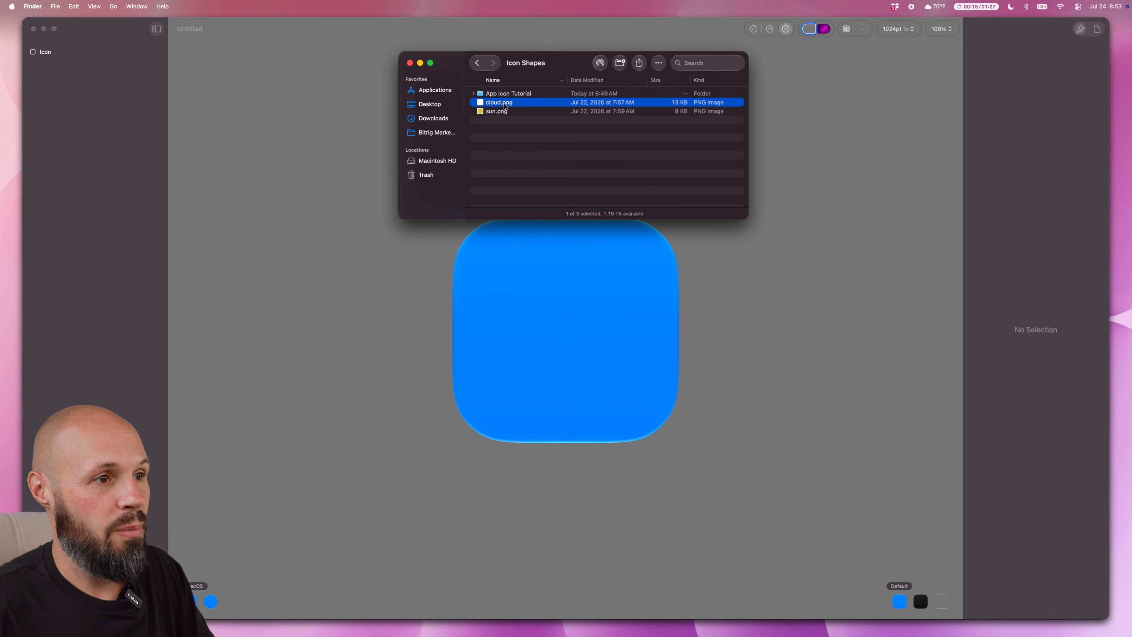
Step: Import cloud.png and sun.png from the Icon Shapes folder as separate icon layers, then return to Icon Composer
{"action": "left_click_drag", "start_coordinate": [505, 106], "coordinate": [110, 83]}
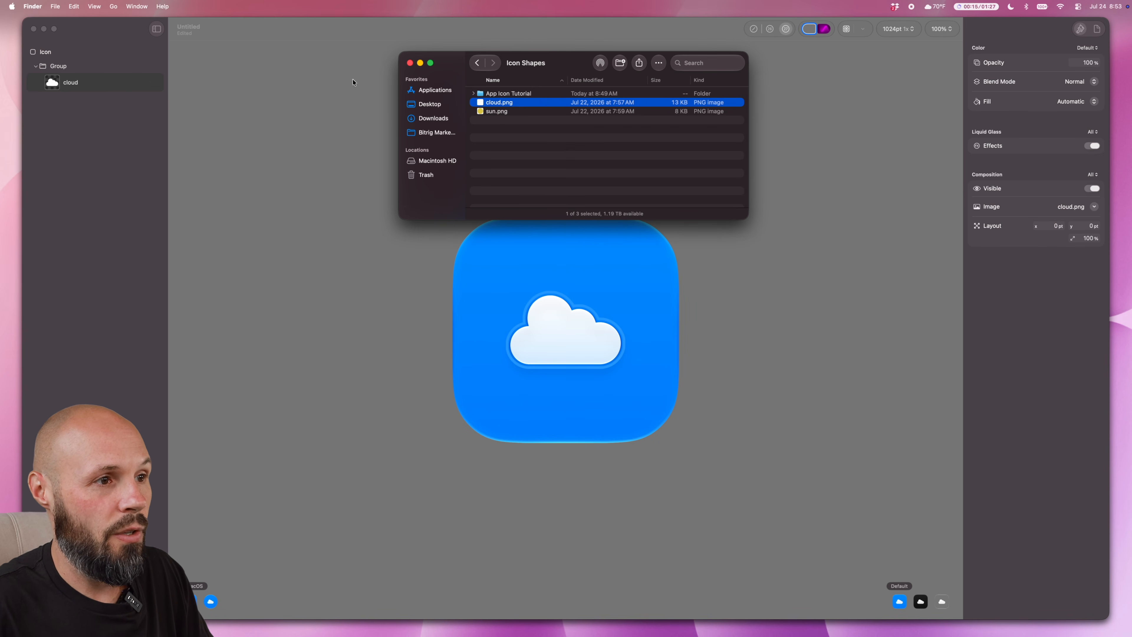
{"action": "left_click_drag", "start_coordinate": [503, 115], "coordinate": [82, 116]}
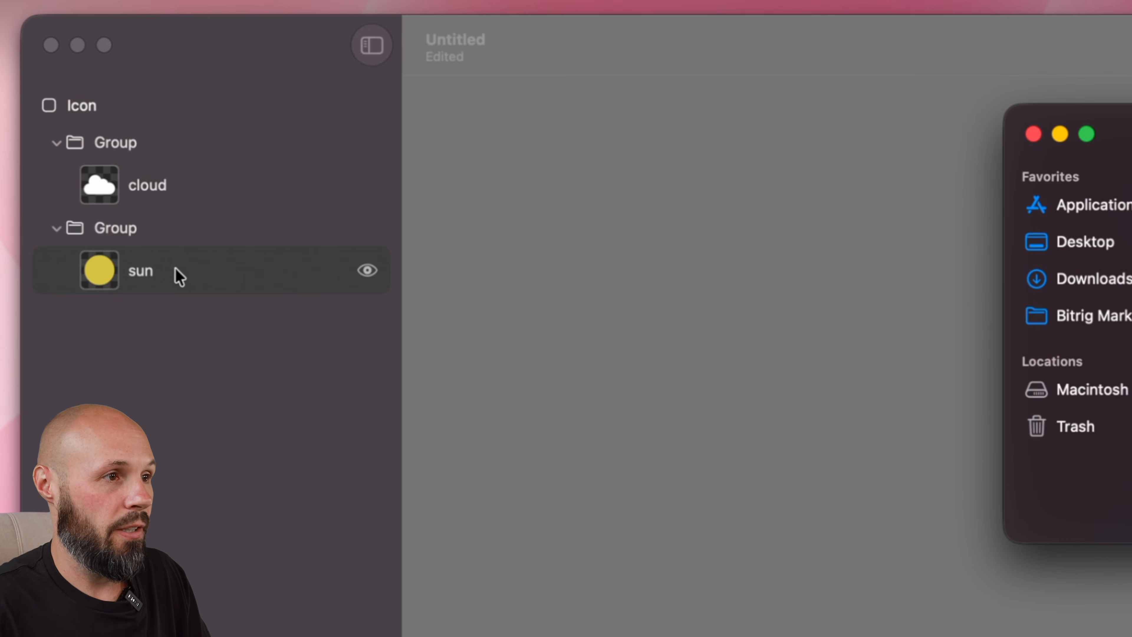
{"action": "key", "text": "super+Tab"}
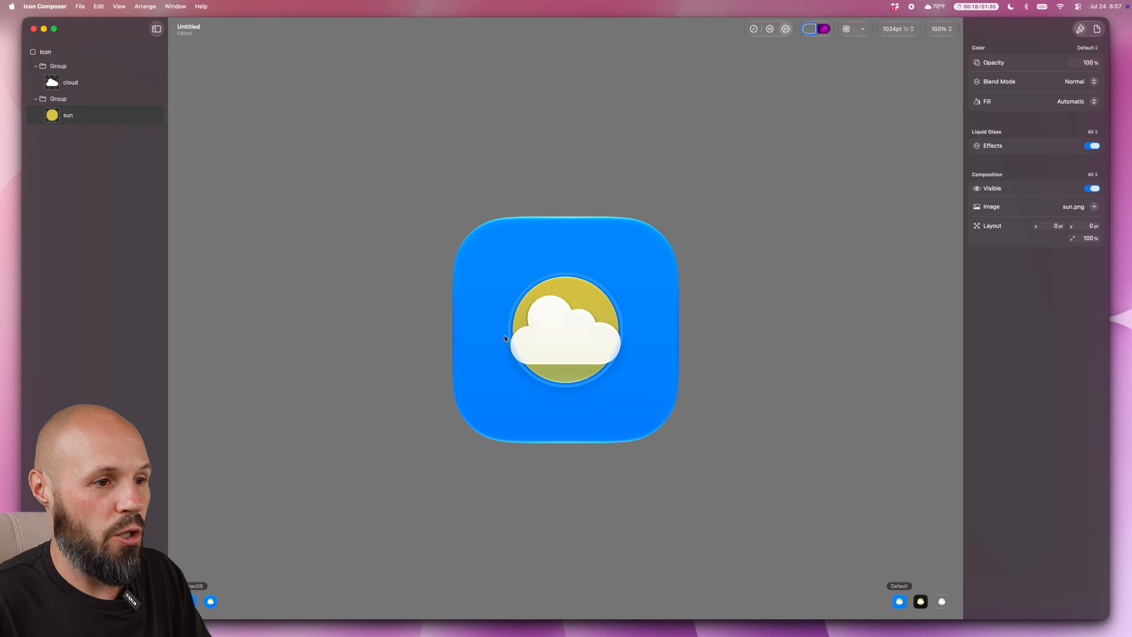
Step: Place the cloud at about x -65, y 60 pt and the sun at about x 121, y -146 pt on the icon
{"action": "left_click_drag", "start_coordinate": [574, 343], "coordinate": [539, 380]}
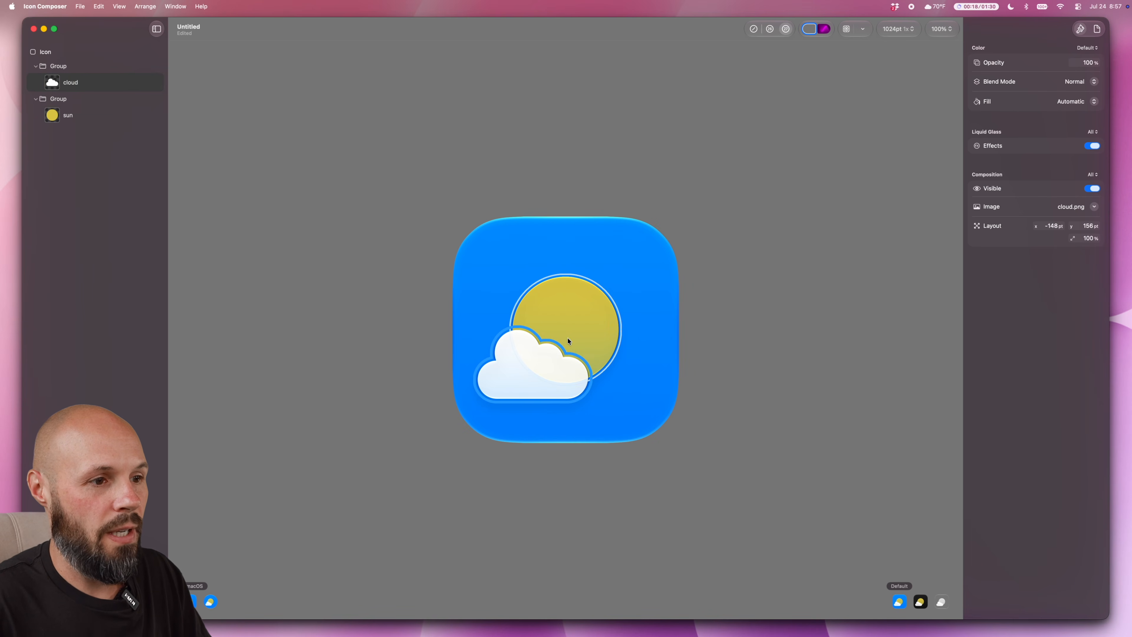
{"action": "left_click", "coordinate": [581, 307]}
{"action": "left_click_drag", "start_coordinate": [581, 307], "coordinate": [604, 288]}
{"action": "left_click_drag", "start_coordinate": [523, 384], "coordinate": [542, 362]}
Step: Scale the cloud layer to 150%
{"action": "left_click", "coordinate": [80, 86]}
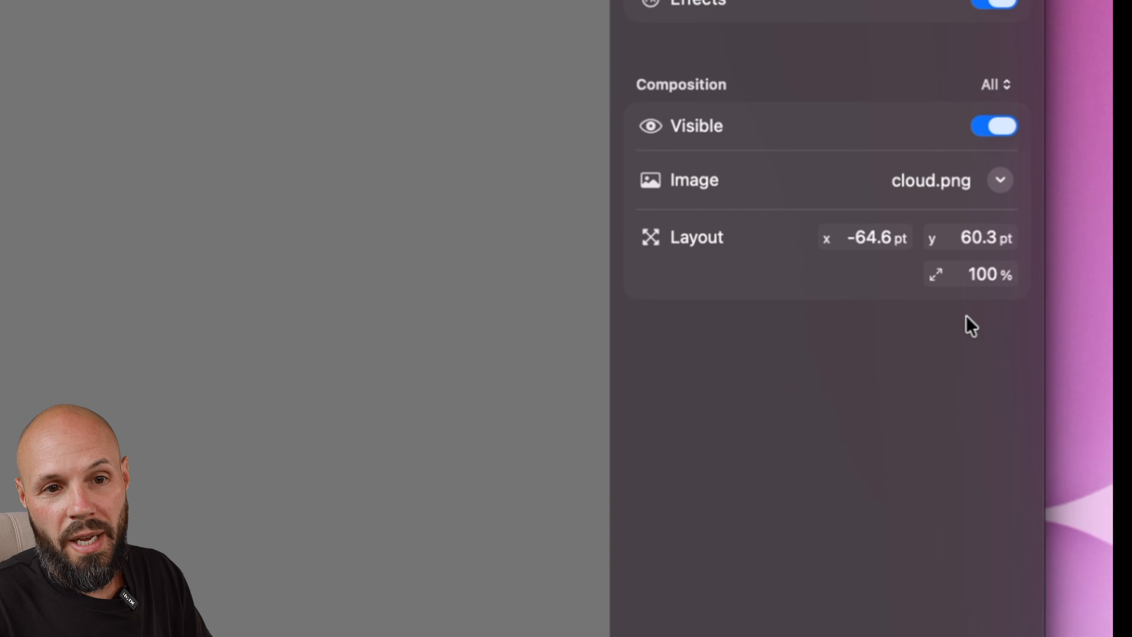
{"action": "left_click", "coordinate": [981, 274]}
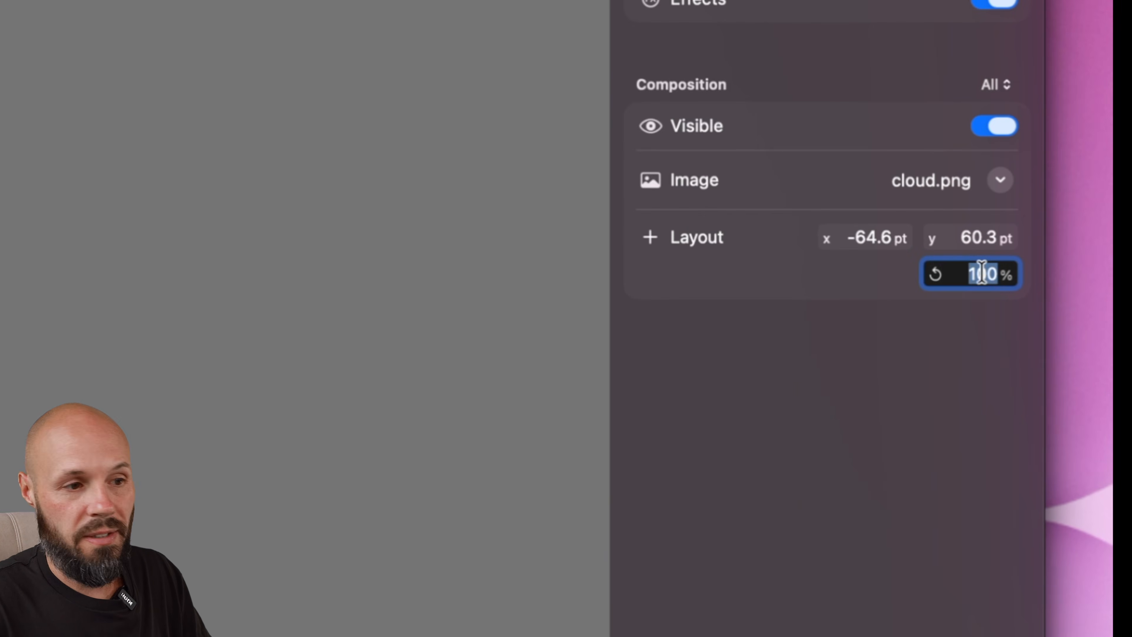
{"action": "type", "text": "150"}
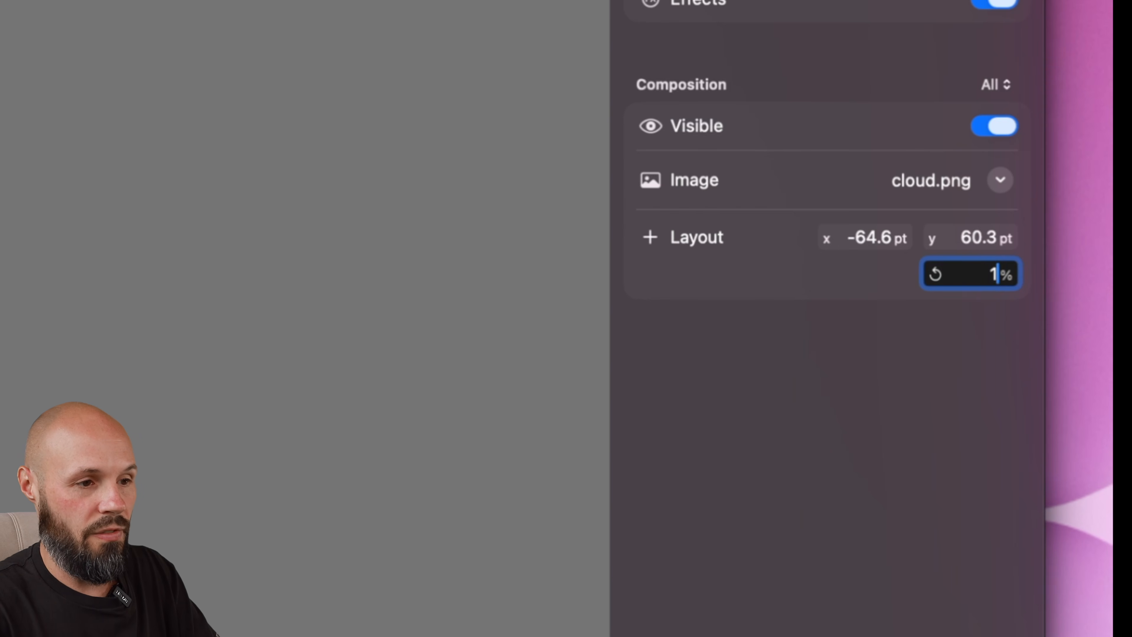
{"action": "key", "text": "Return"}
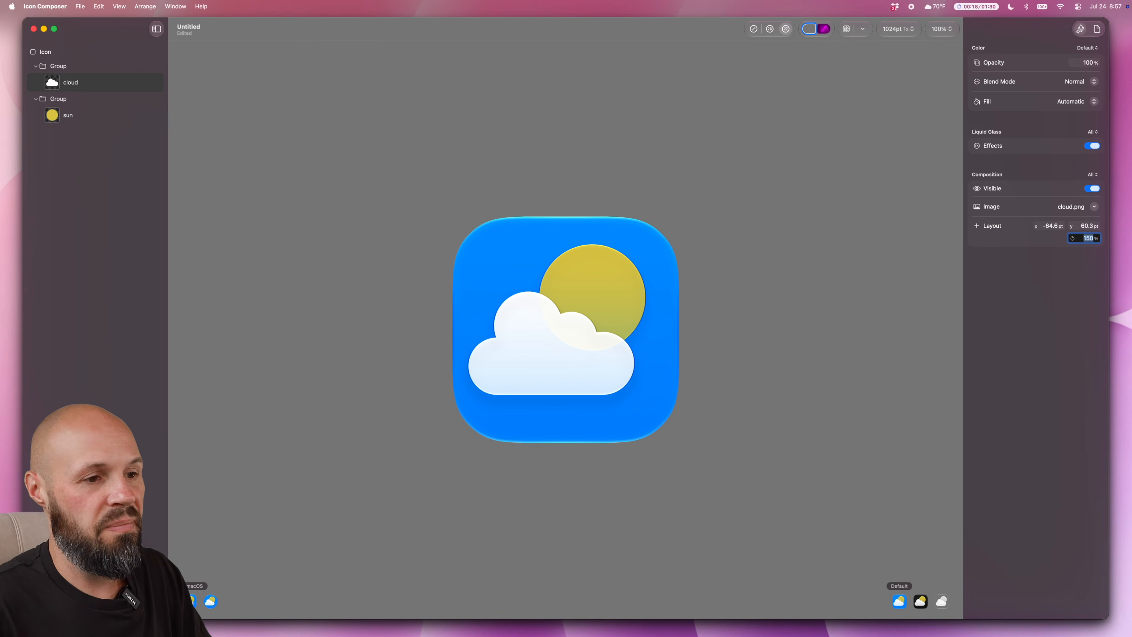
Step: Scale the sun layer to 70%
{"action": "left_click", "coordinate": [84, 117]}
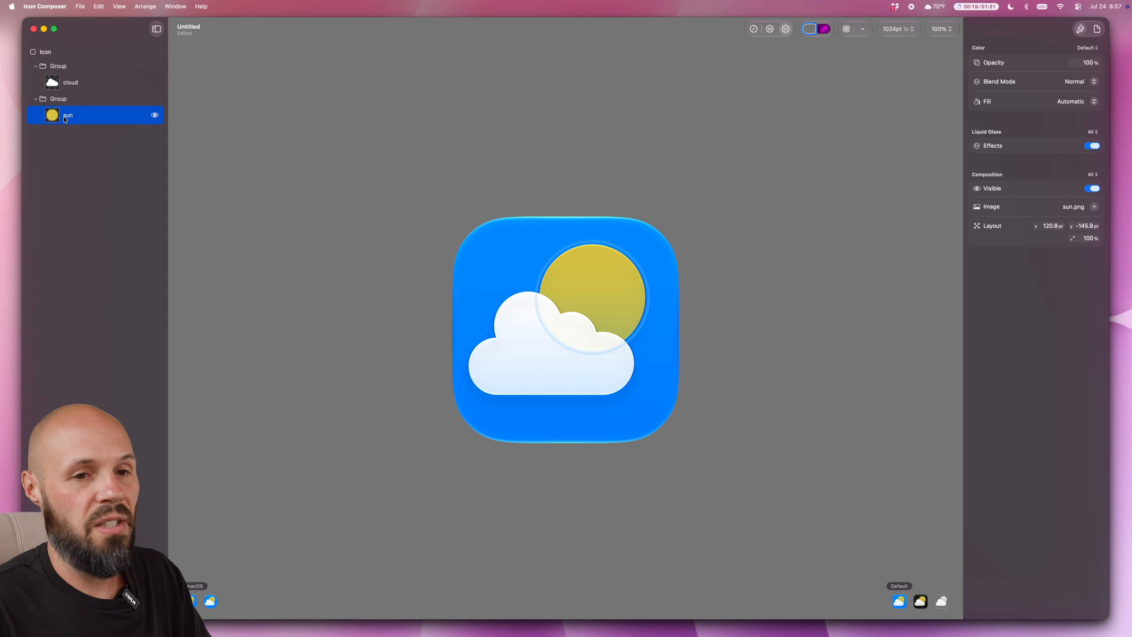
{"action": "left_click", "coordinate": [1088, 237]}
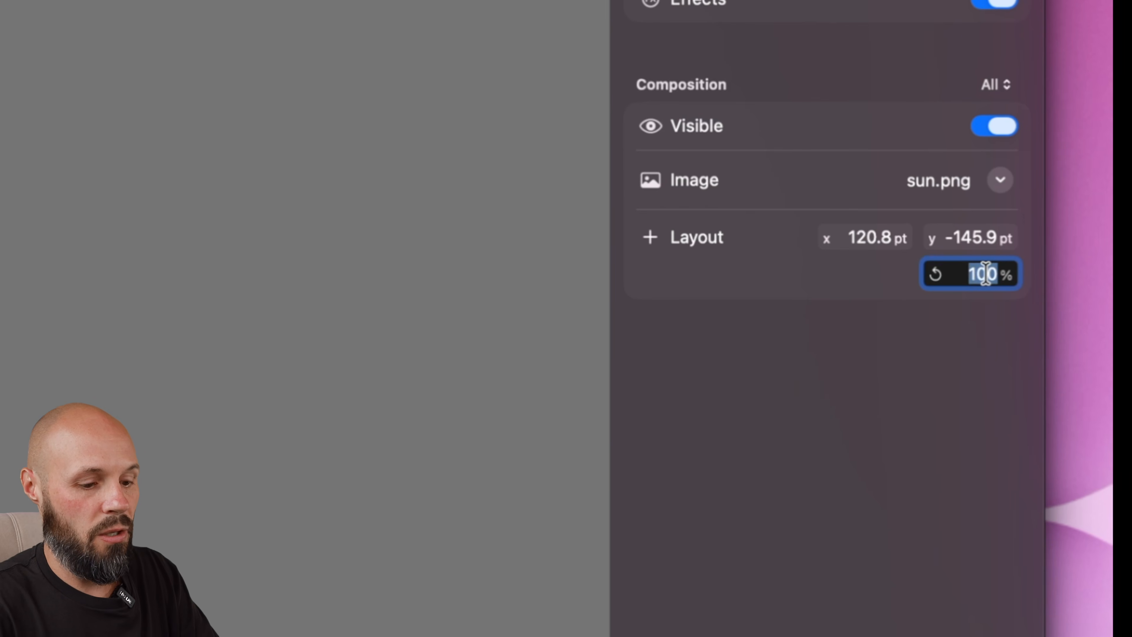
{"action": "type", "text": "70"}
{"action": "key", "text": "Return"}
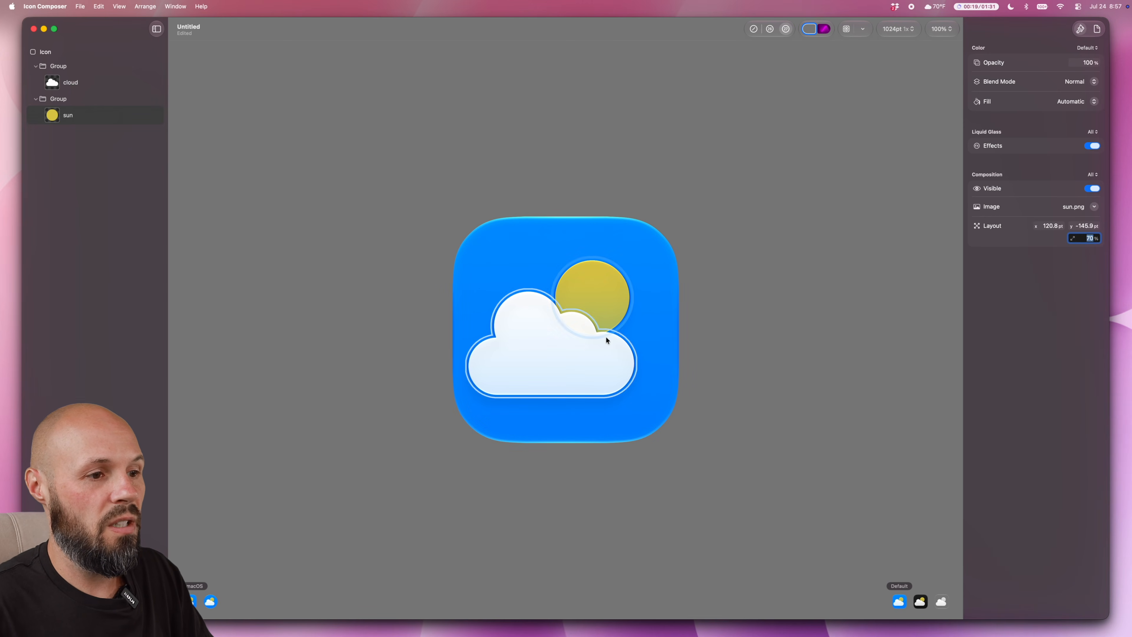
Step: Show the icon grid and center the cloud horizontally on it, at x 0 and about y 21 pt
{"action": "left_click_drag", "start_coordinate": [541, 362], "coordinate": [549, 355]}
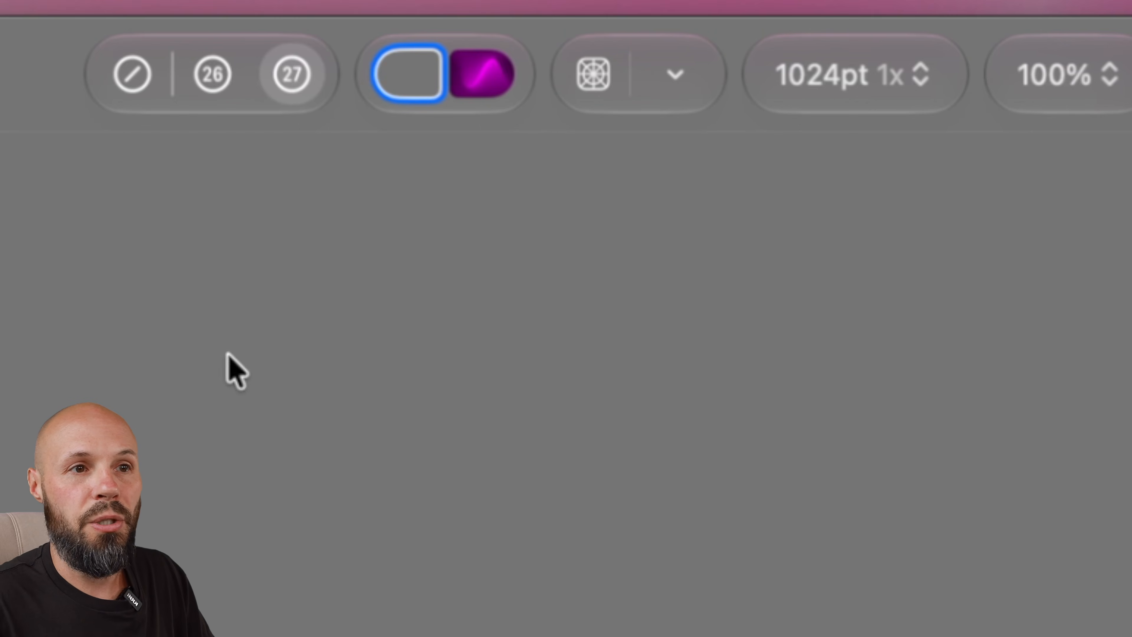
{"action": "left_click", "coordinate": [595, 75]}
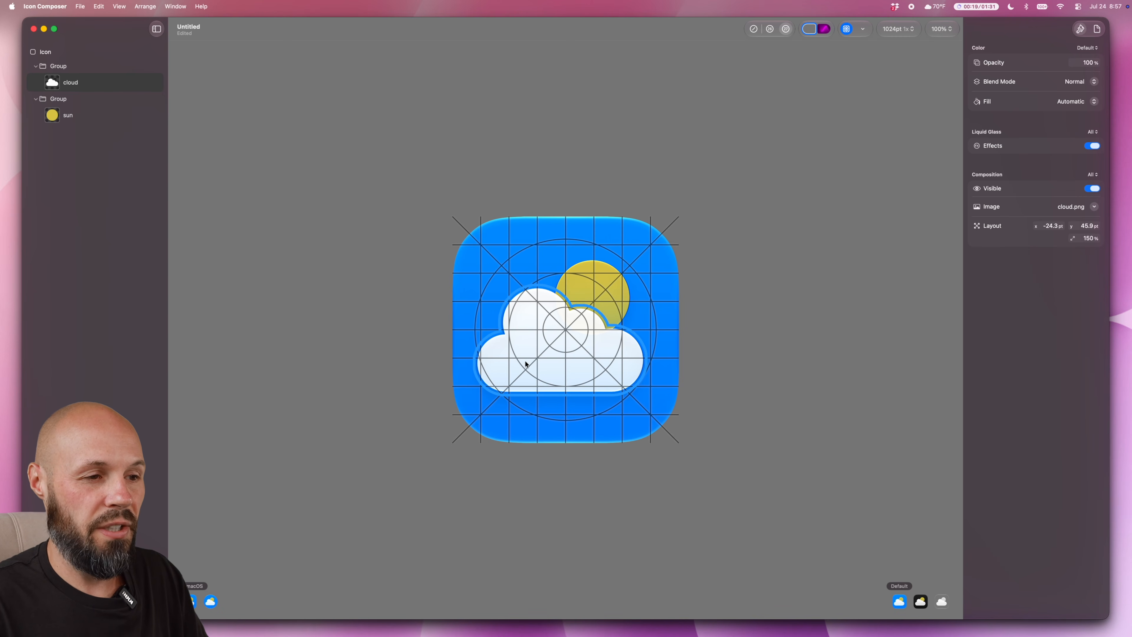
{"action": "left_click_drag", "start_coordinate": [530, 363], "coordinate": [533, 357]}
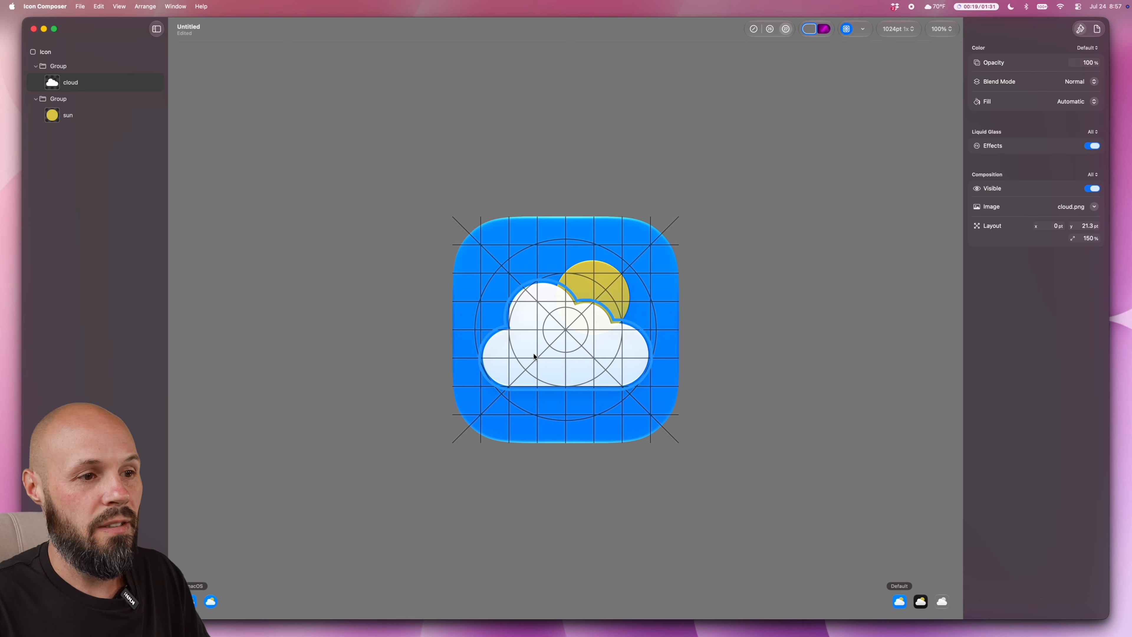
Step: Scale the cloud layer to 140%
{"action": "left_click", "coordinate": [1088, 238]}
{"action": "type", "text": "140"}
{"action": "key", "text": "Return"}
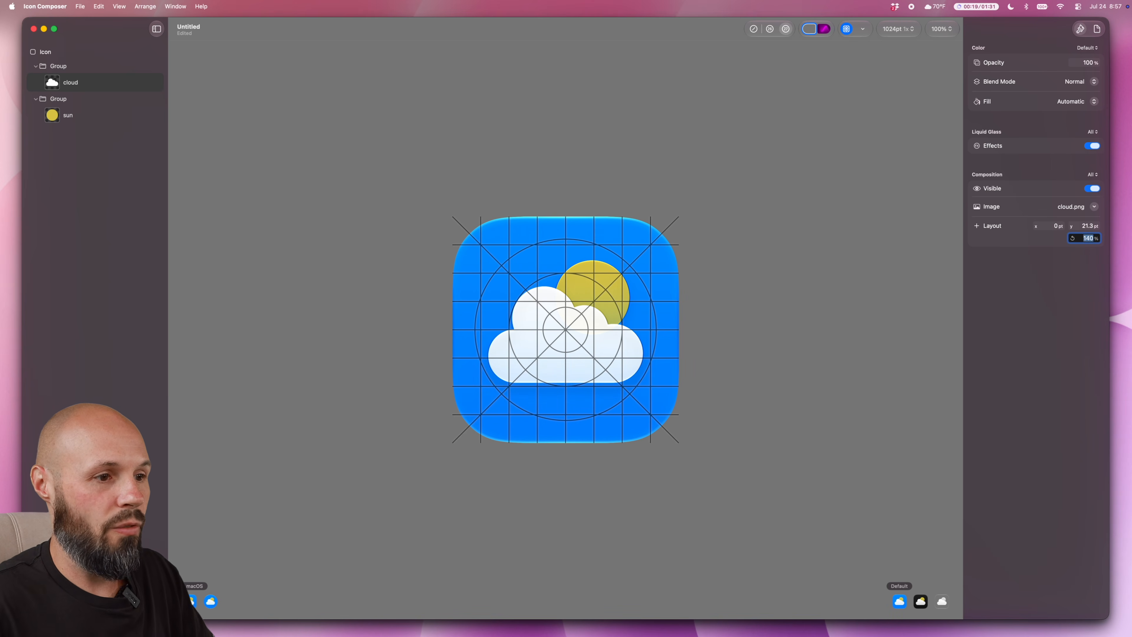
Step: Nudge the sun to about x 114, y -146 pt and hide the icon grid
{"action": "left_click", "coordinate": [614, 299]}
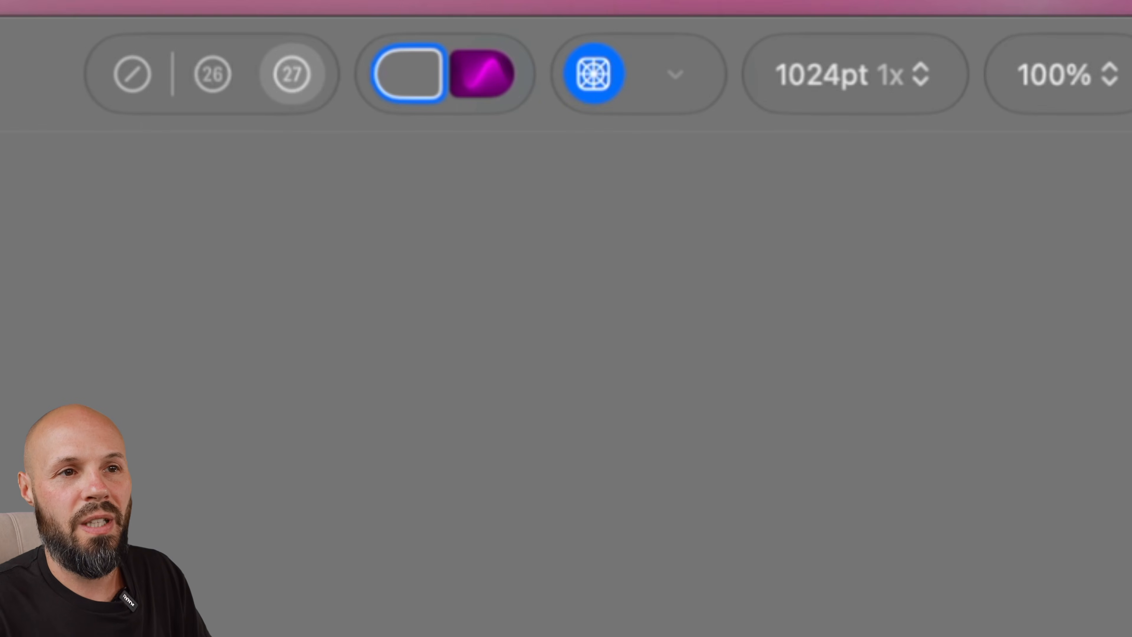
{"action": "left_click", "coordinate": [594, 75]}
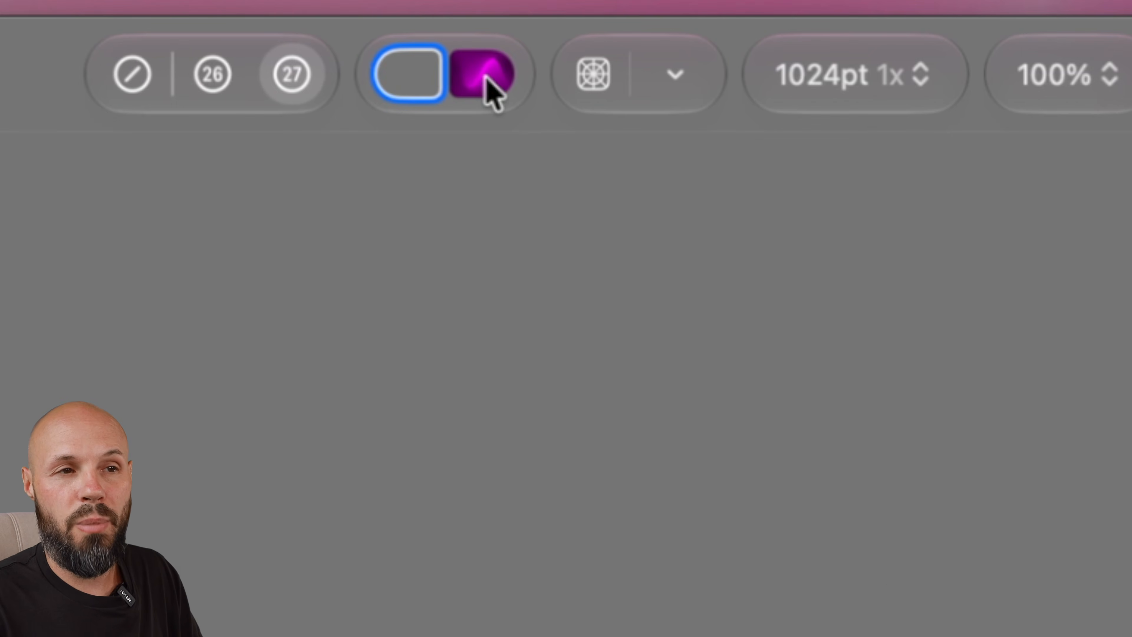
Step: Preview the icon over the purple, green and pink-orange background images
{"action": "left_click", "coordinate": [486, 76]}
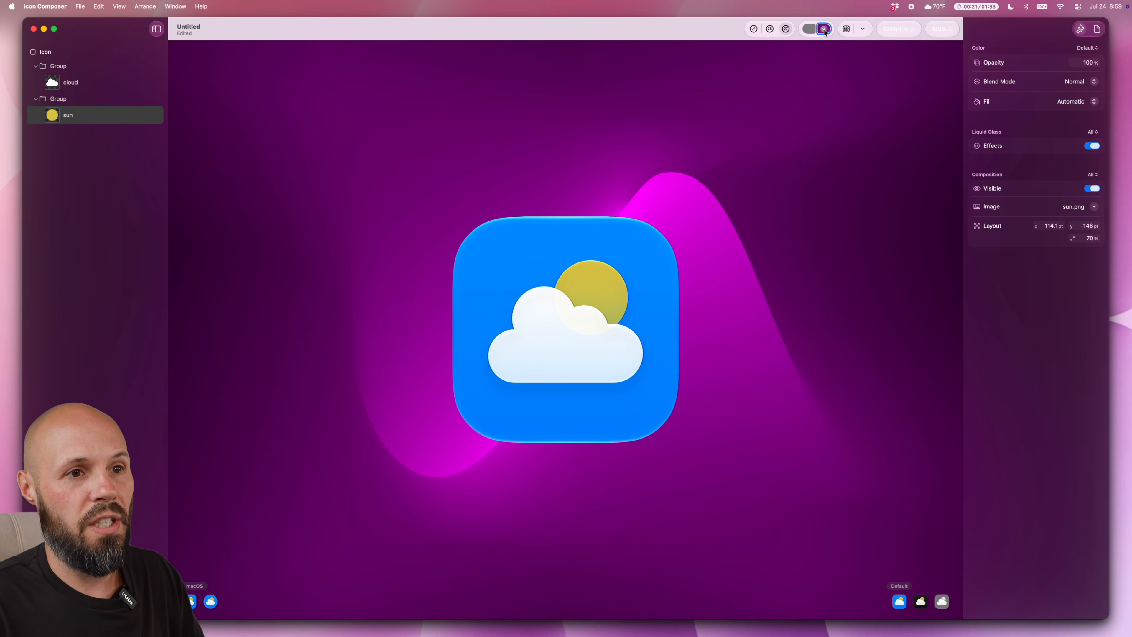
{"action": "left_click", "coordinate": [824, 29]}
{"action": "left_click", "coordinate": [782, 107]}
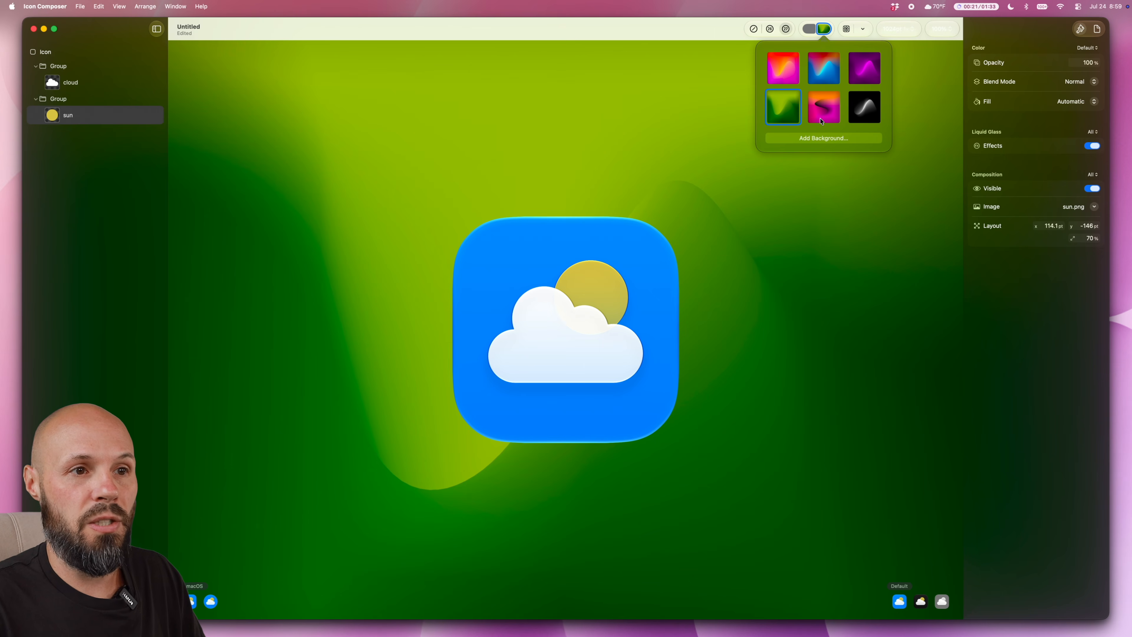
{"action": "left_click", "coordinate": [817, 118]}
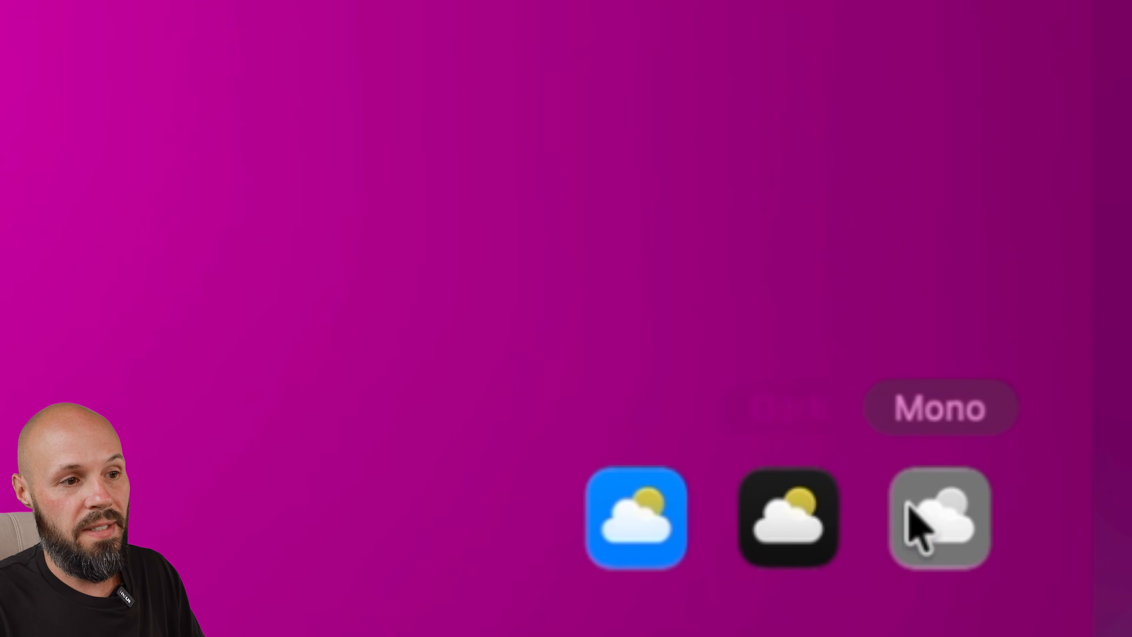
Step: Preview the icon's Mono appearance over the green and the blue-red background images
{"action": "left_click", "coordinate": [909, 513]}
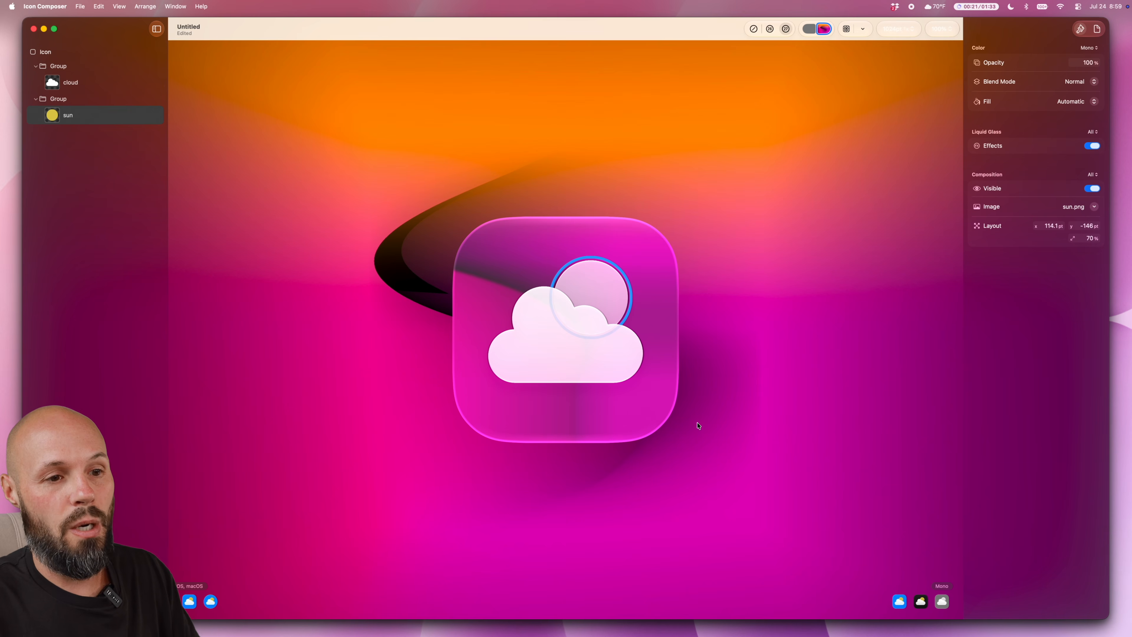
{"action": "left_click", "coordinate": [824, 29]}
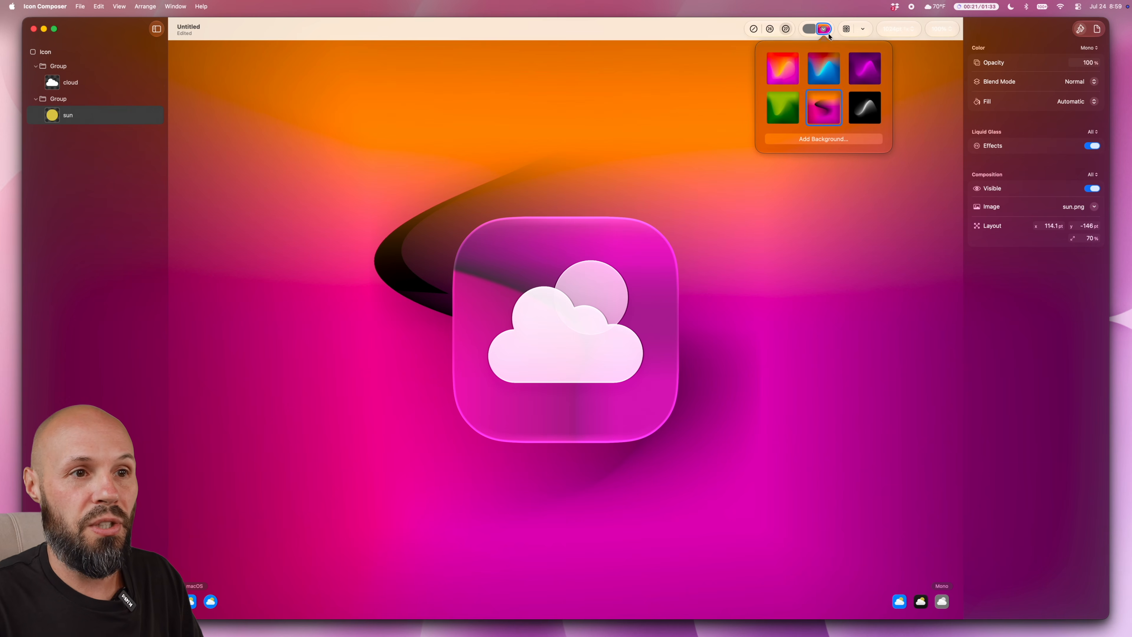
{"action": "left_click", "coordinate": [774, 113]}
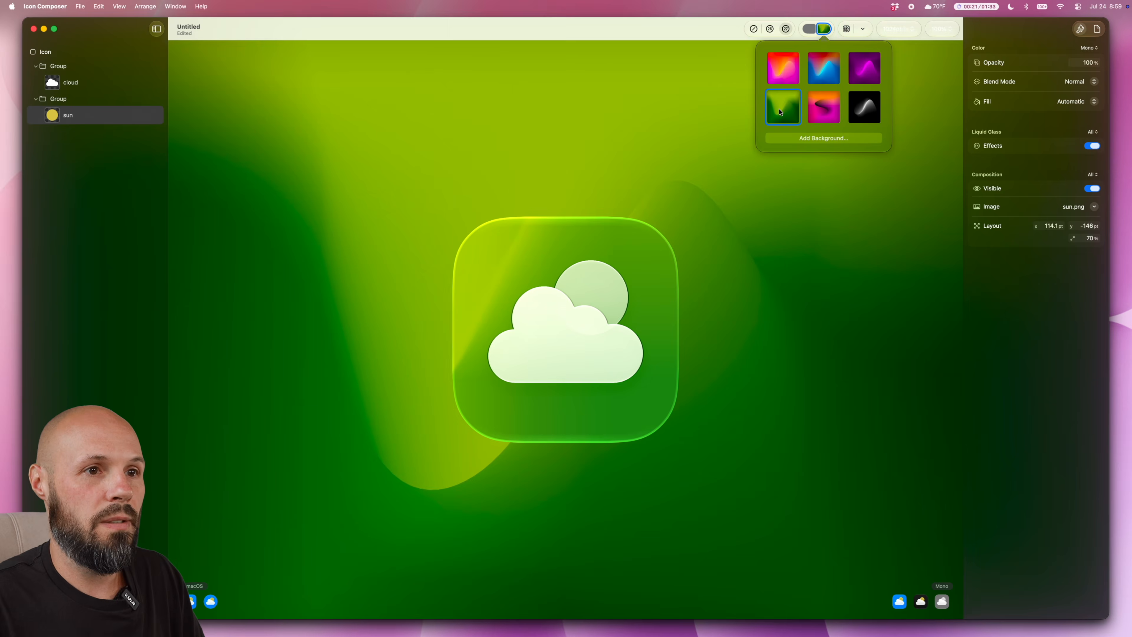
{"action": "left_click", "coordinate": [831, 70]}
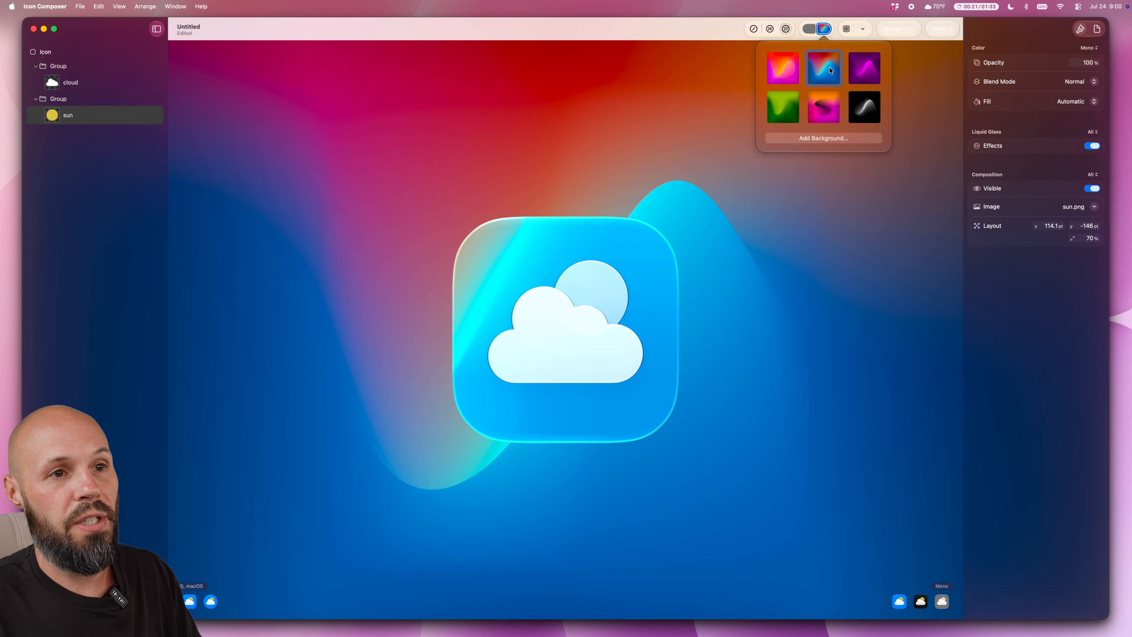
Step: Restore the plain gray canvas background and preview the Dark appearance before returning to Default
{"action": "left_click", "coordinate": [809, 29]}
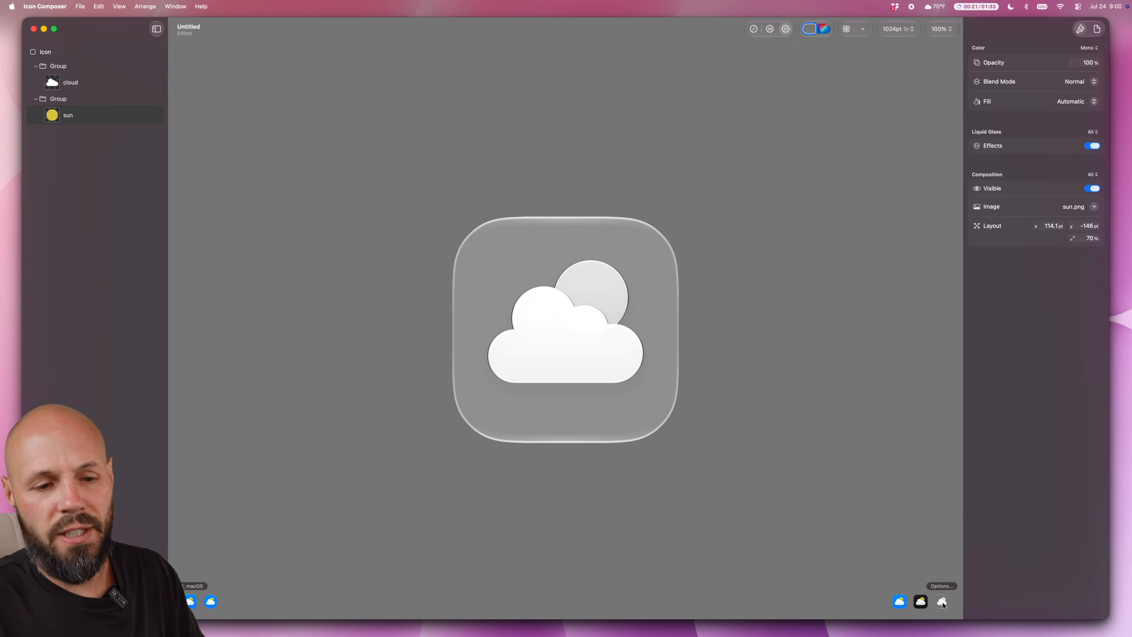
{"action": "left_click", "coordinate": [921, 602]}
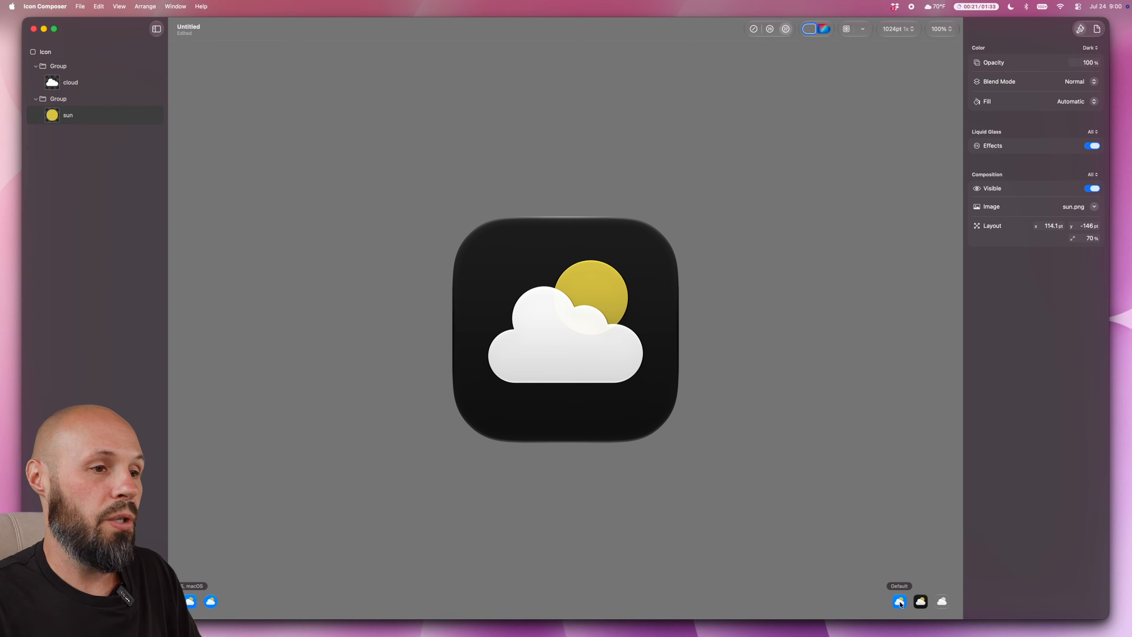
{"action": "left_click", "coordinate": [899, 603]}
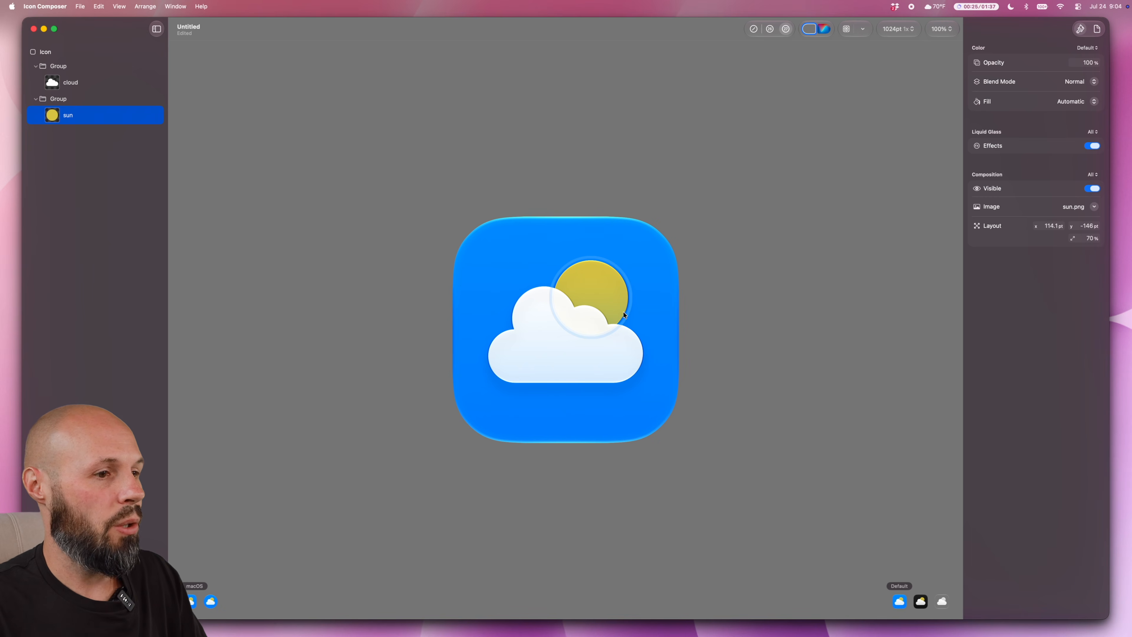
Step: Make the cloud layer's color settings apply to all appearances
{"action": "left_click", "coordinate": [94, 85]}
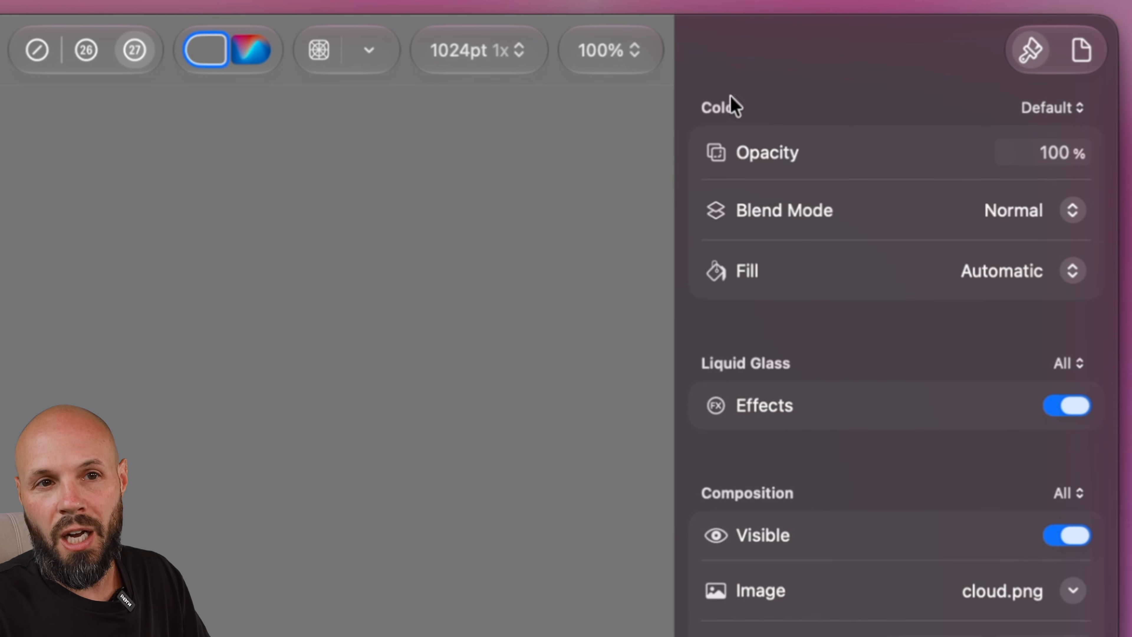
{"action": "left_click", "coordinate": [1074, 107]}
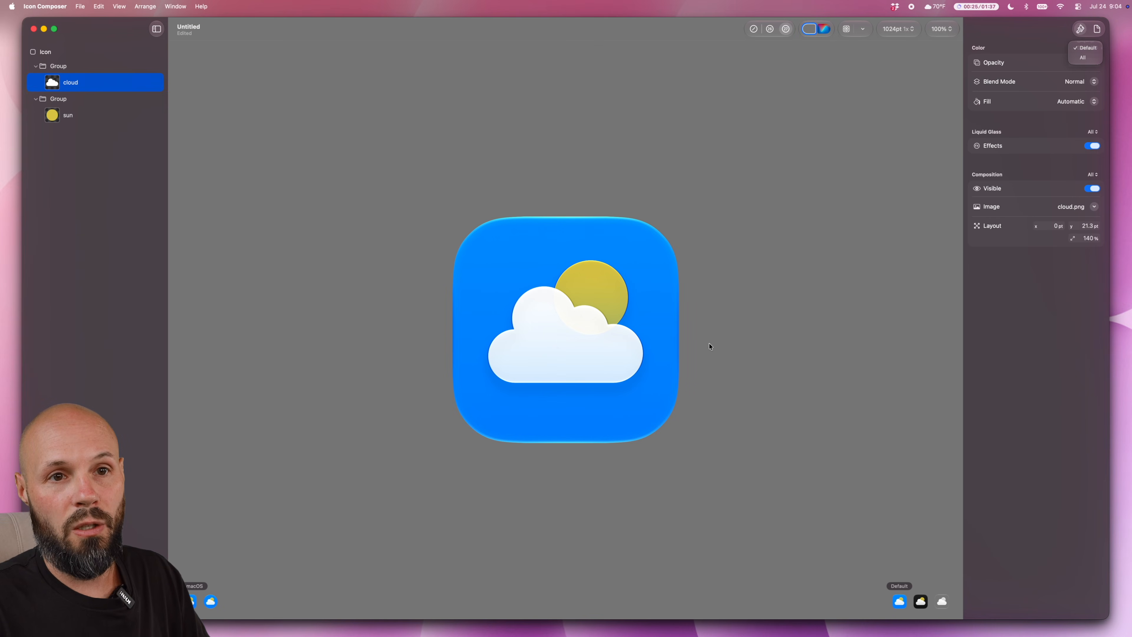
{"action": "left_click", "coordinate": [1015, 334]}
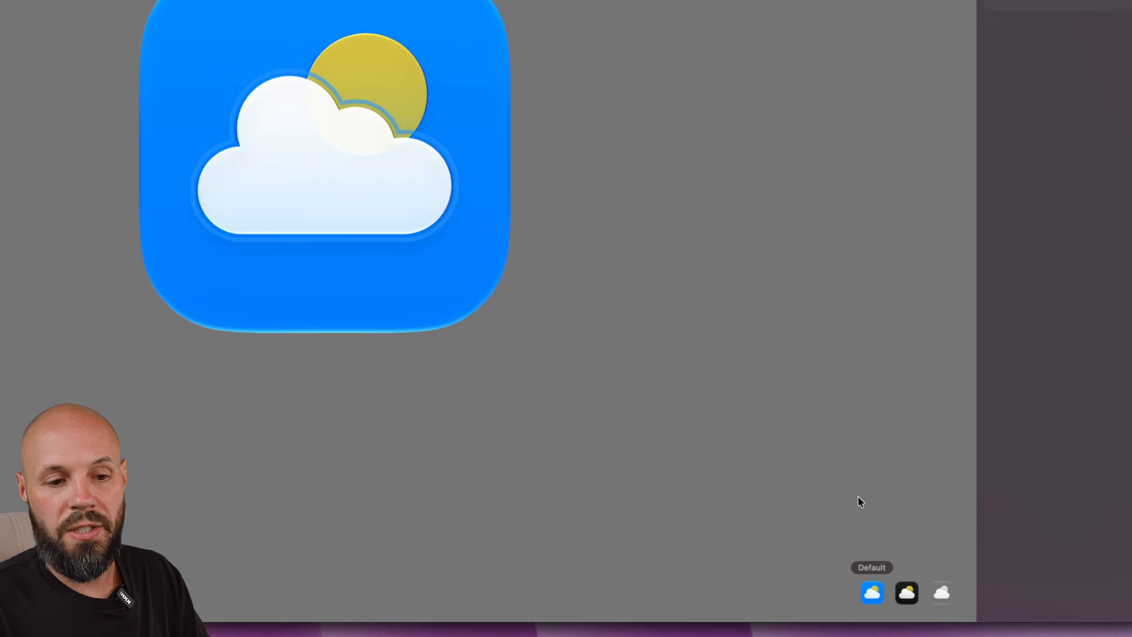
{"action": "left_click", "coordinate": [806, 535]}
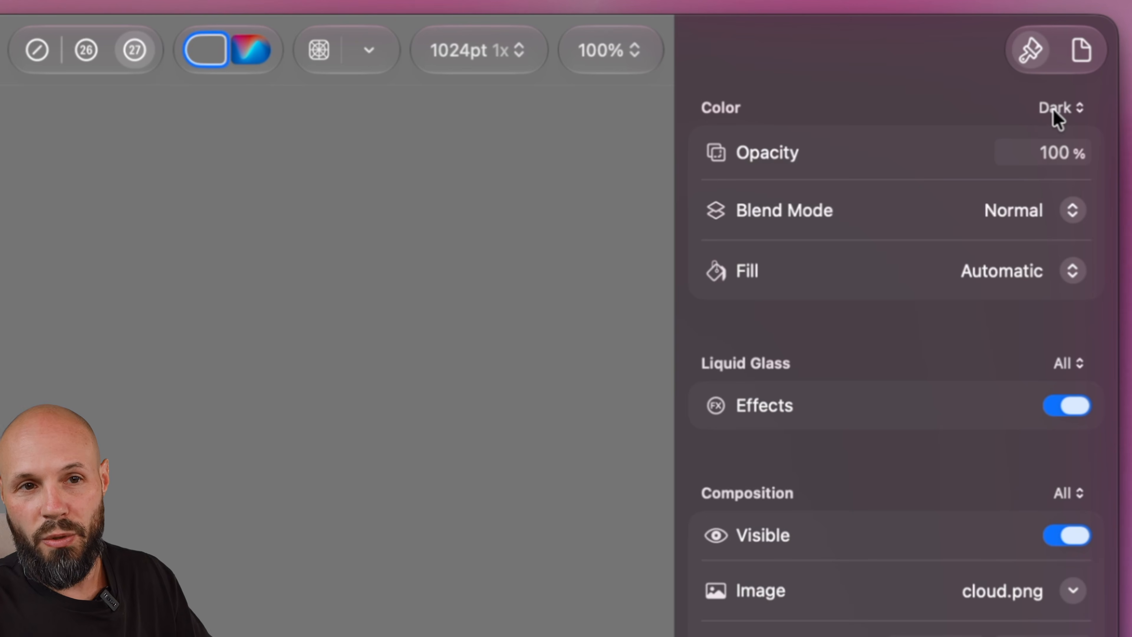
{"action": "left_click", "coordinate": [1073, 112]}
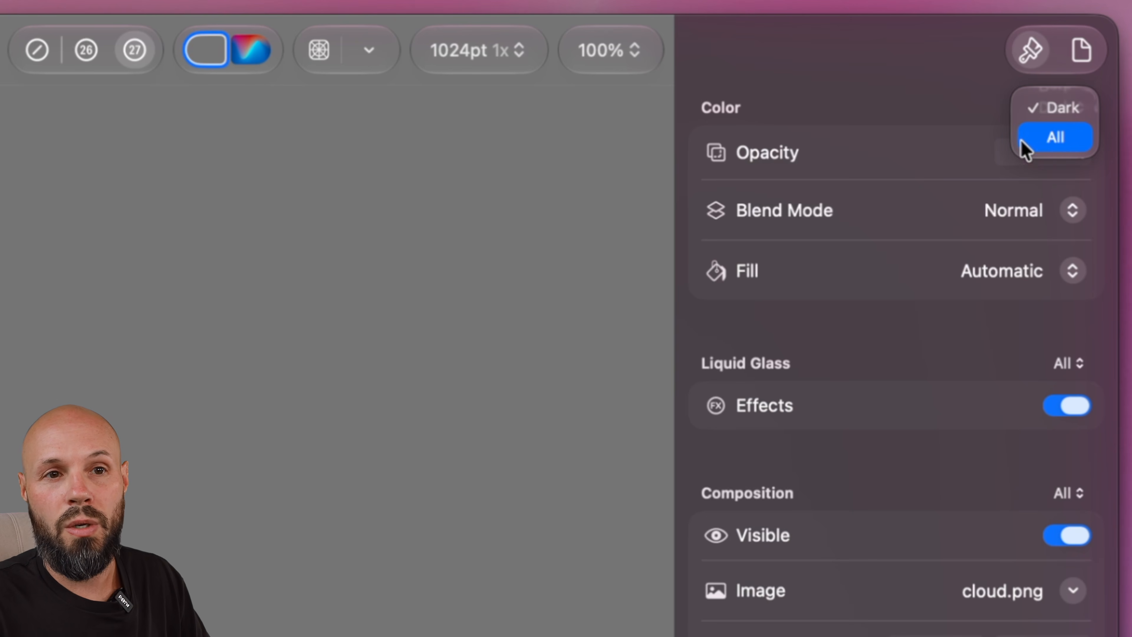
{"action": "left_click", "coordinate": [1049, 137]}
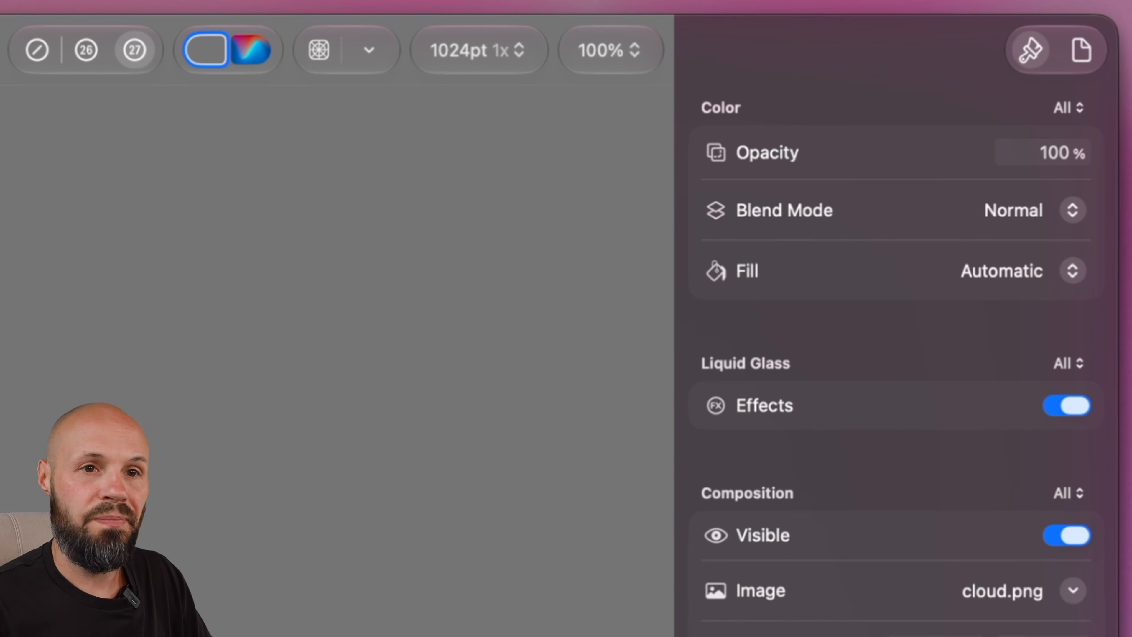
Step: Set the cloud layer's opacity to 80%
{"action": "double_click", "coordinate": [1054, 152]}
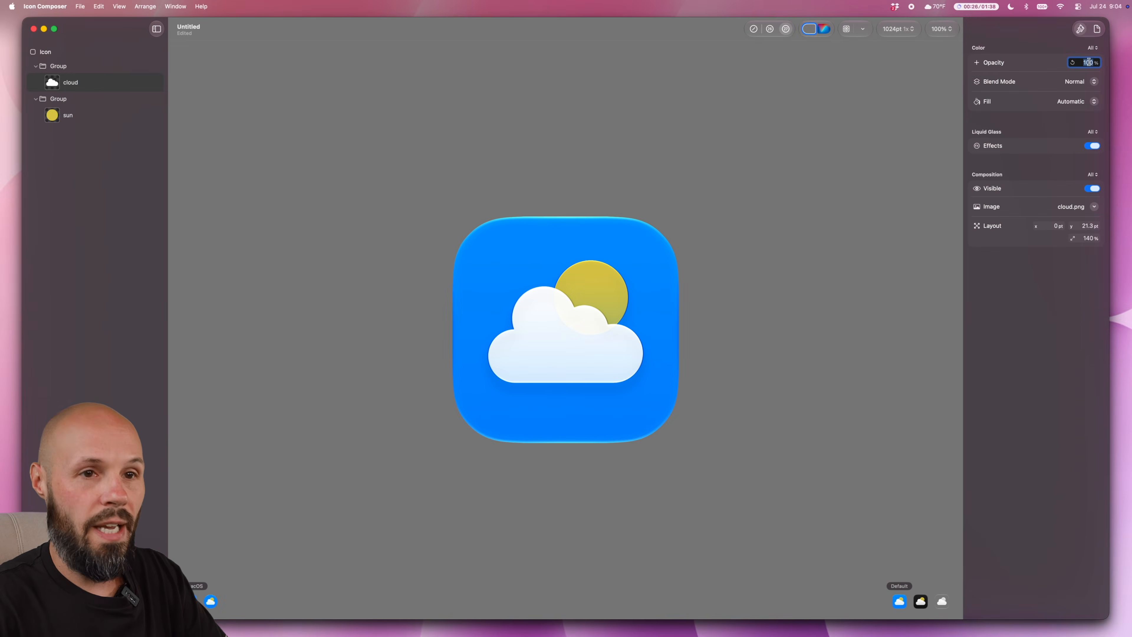
{"action": "type", "text": "80"}
{"action": "key", "text": "Return"}
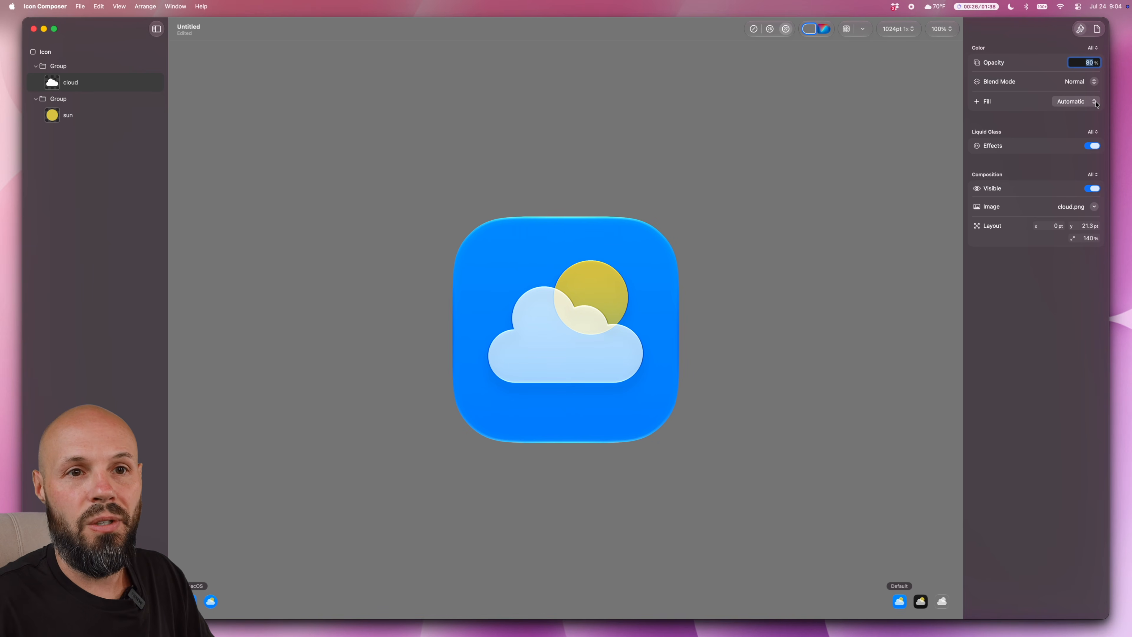
Step: Give the cloud layer a gradient fill running from white at the top to light blue at the bottom
{"action": "left_click", "coordinate": [1086, 101]}
{"action": "left_click", "coordinate": [1086, 129]}
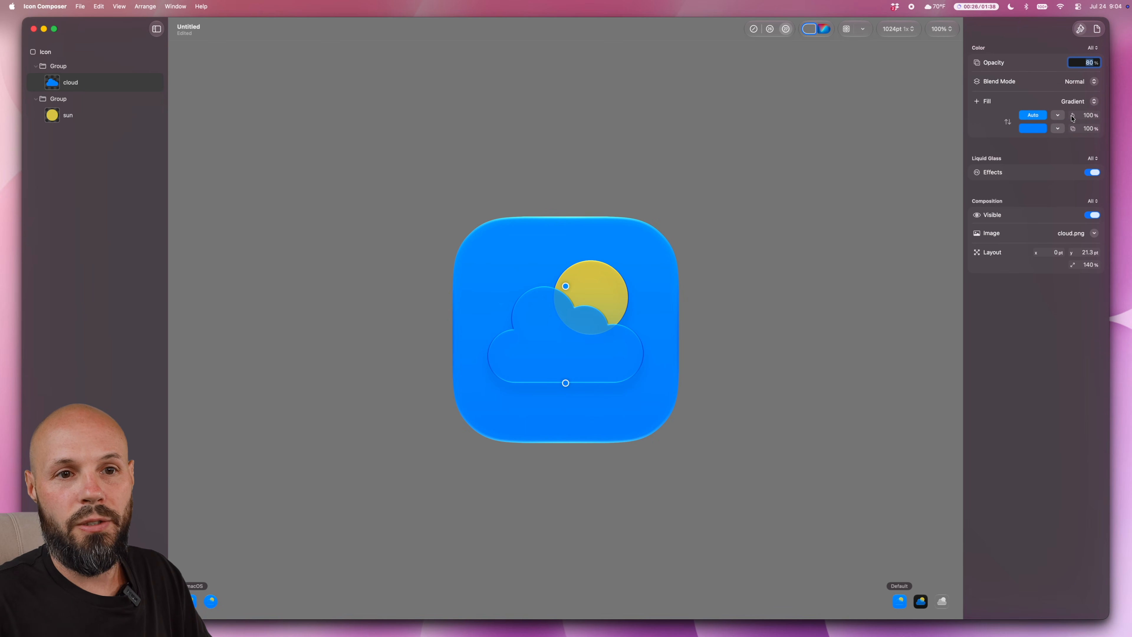
{"action": "left_click", "coordinate": [1058, 116]}
{"action": "left_click", "coordinate": [1014, 197]}
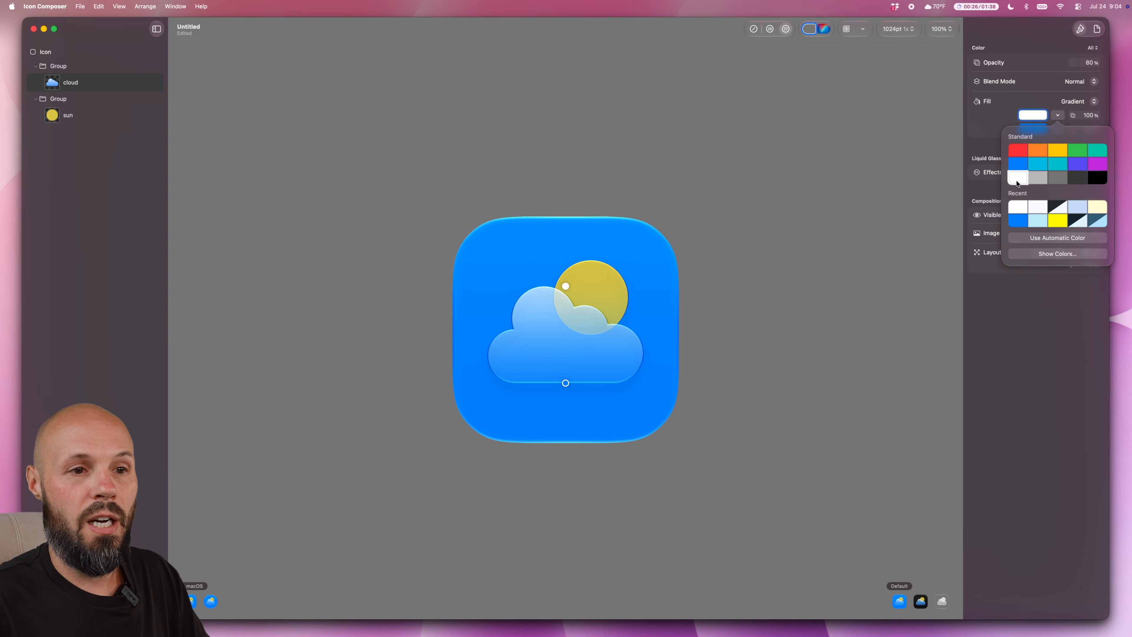
{"action": "left_click", "coordinate": [1016, 91]}
{"action": "left_click", "coordinate": [1057, 129]}
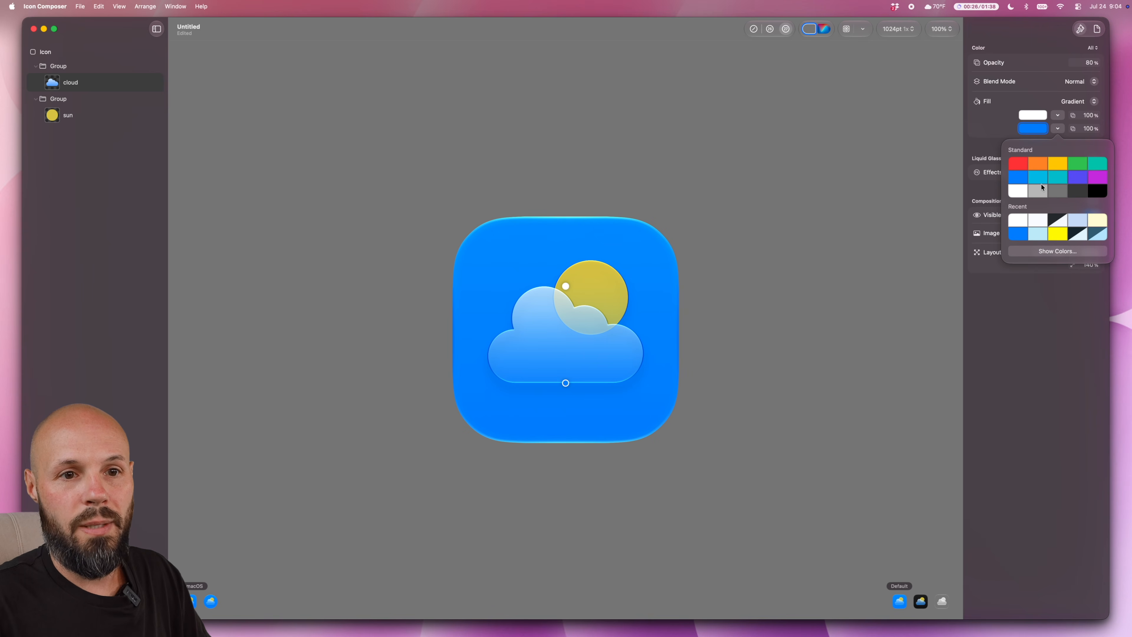
{"action": "left_click", "coordinate": [1039, 233]}
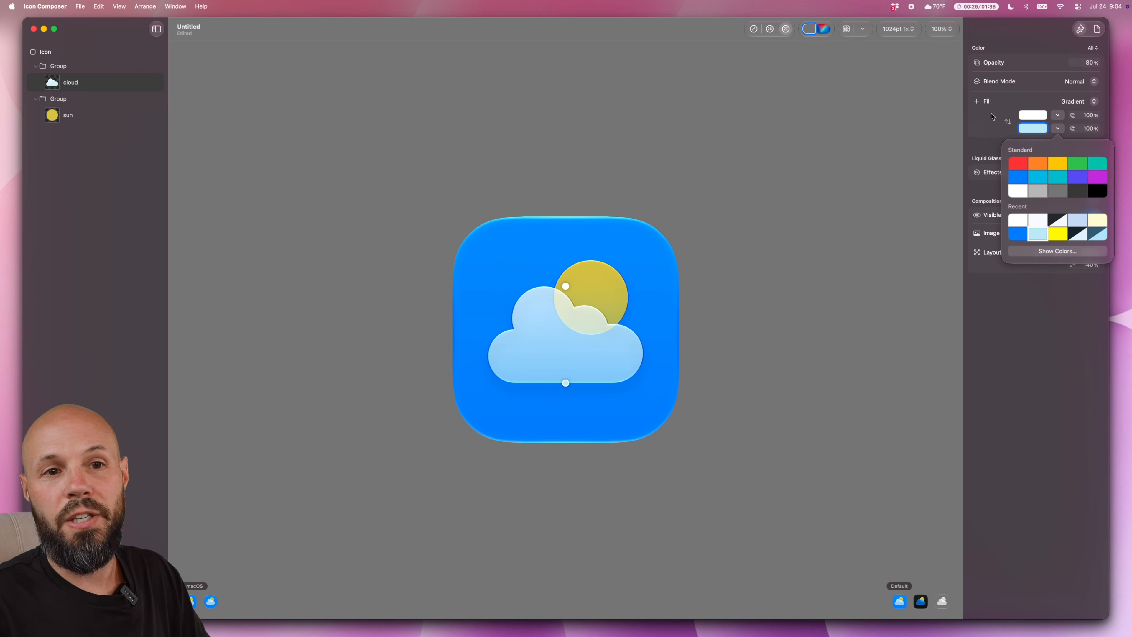
Step: Try 20% opacity for the light blue gradient color of the cloud, and settle on 50%
{"action": "left_click", "coordinate": [1007, 125]}
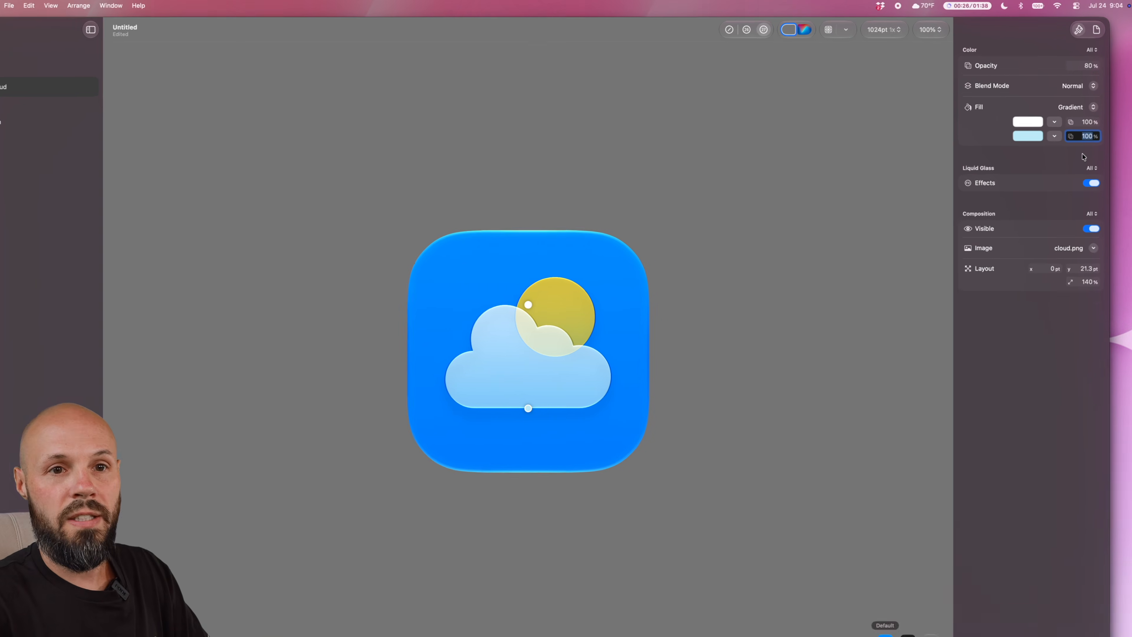
{"action": "type", "text": "20"}
{"action": "key", "text": "Return"}
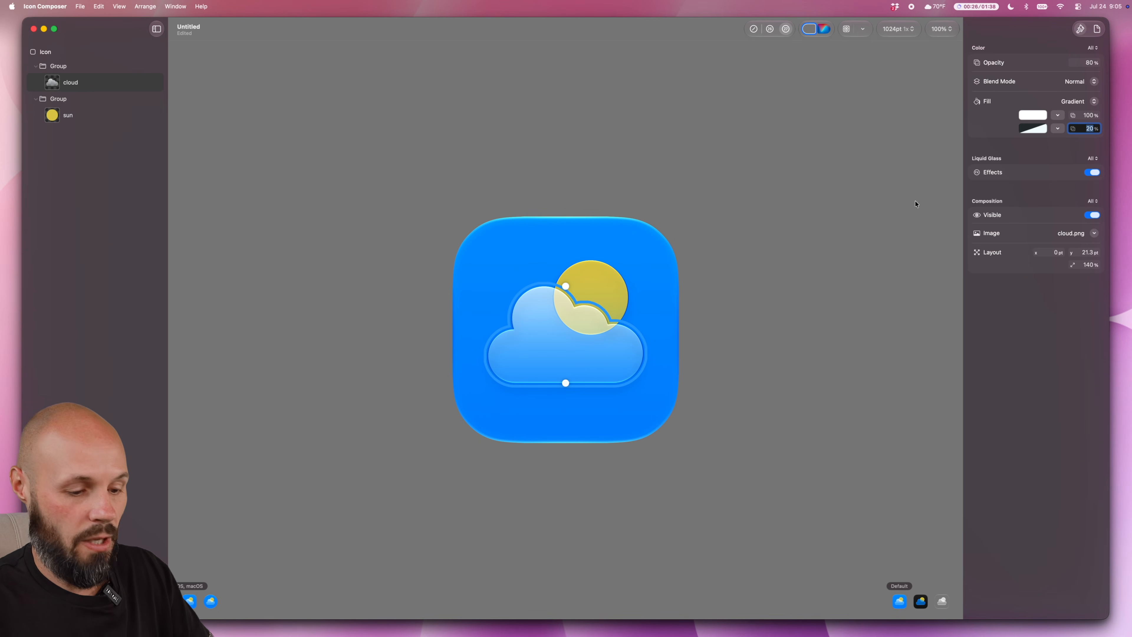
{"action": "type", "text": "50"}
{"action": "key", "text": "Return"}
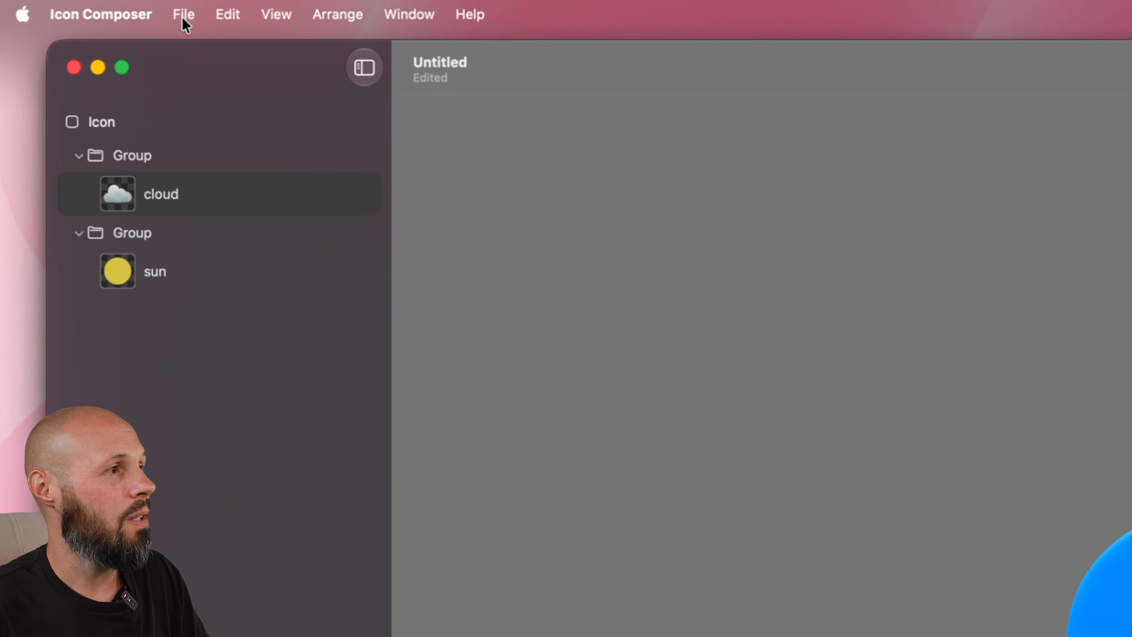
Step: Save the icon document as WeatherIcon in the Icon Shapes folder
{"action": "left_click", "coordinate": [80, 7]}
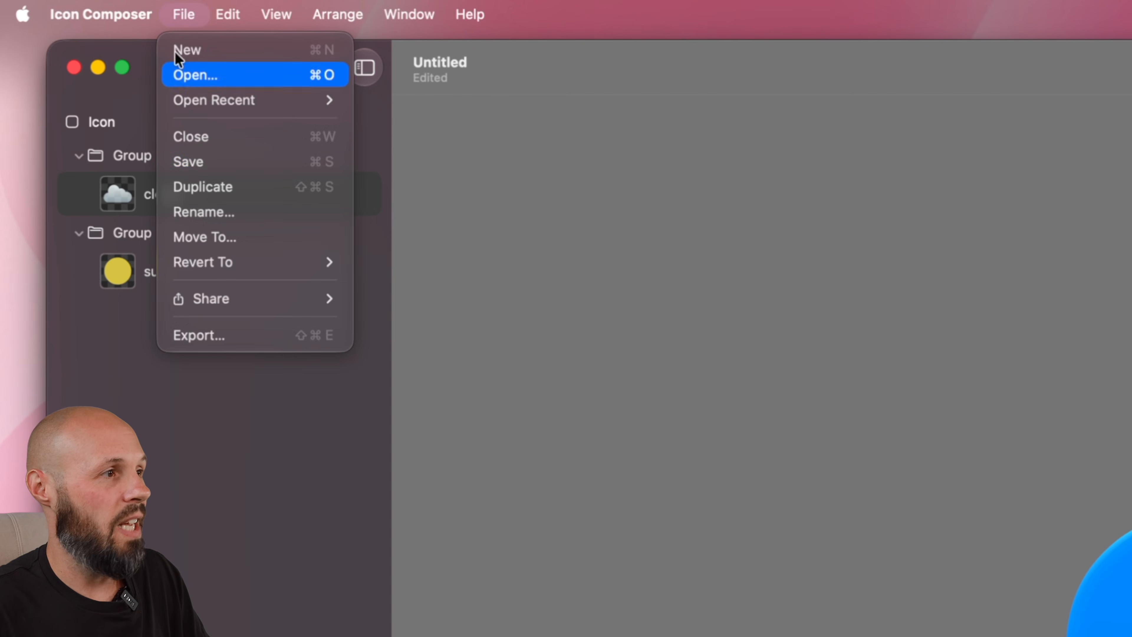
{"action": "left_click", "coordinate": [196, 162]}
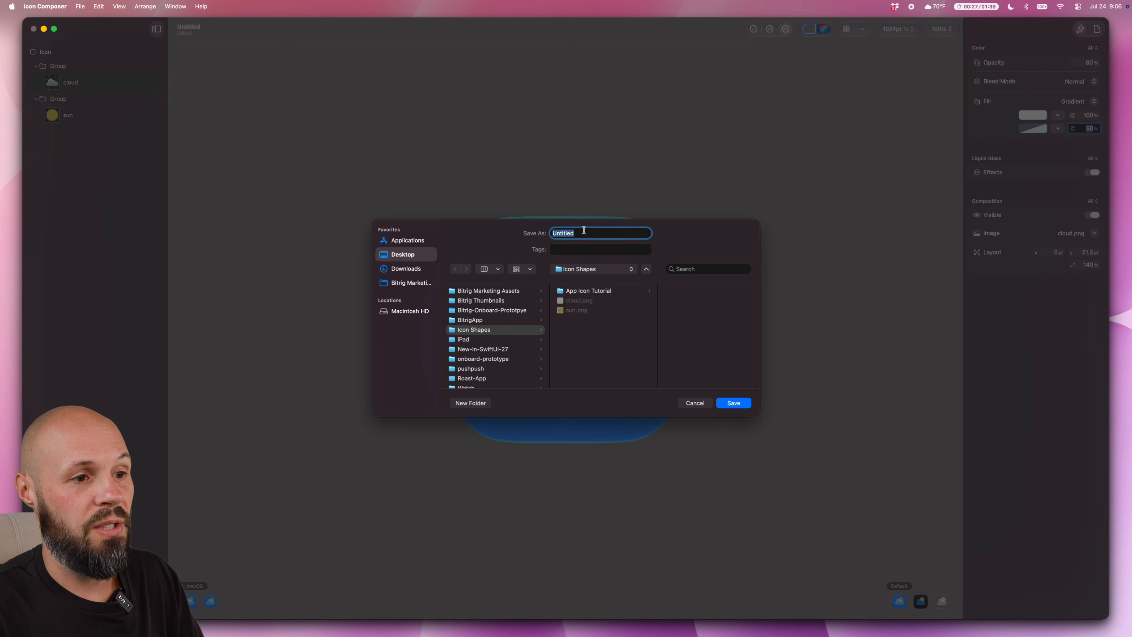
{"action": "type", "text": "WeatherIcon"}
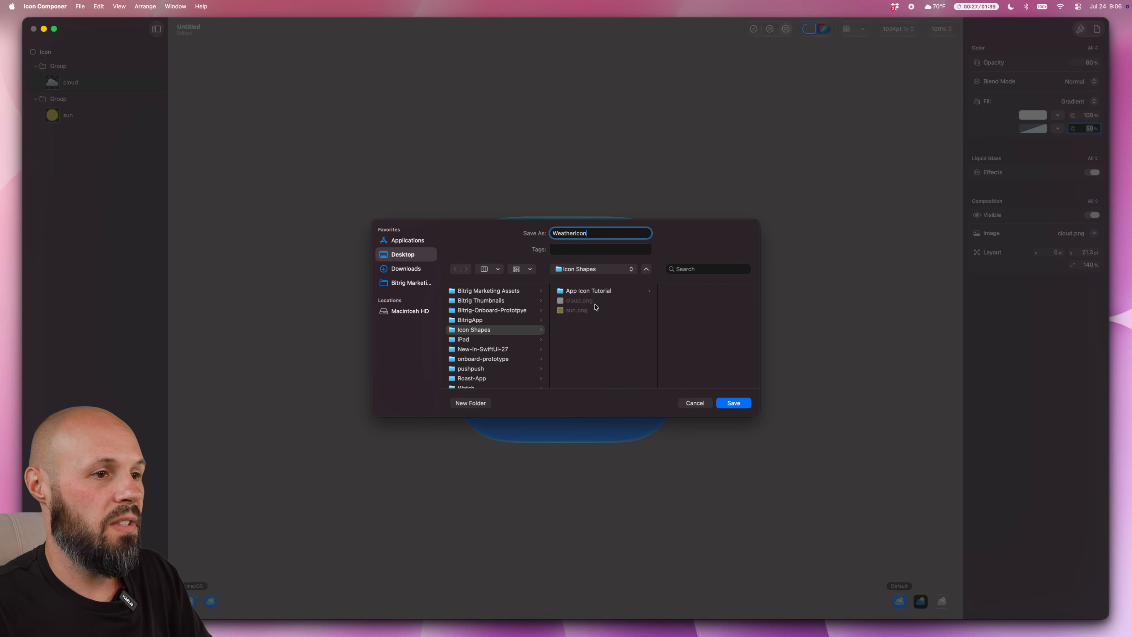
{"action": "key", "text": "Return"}
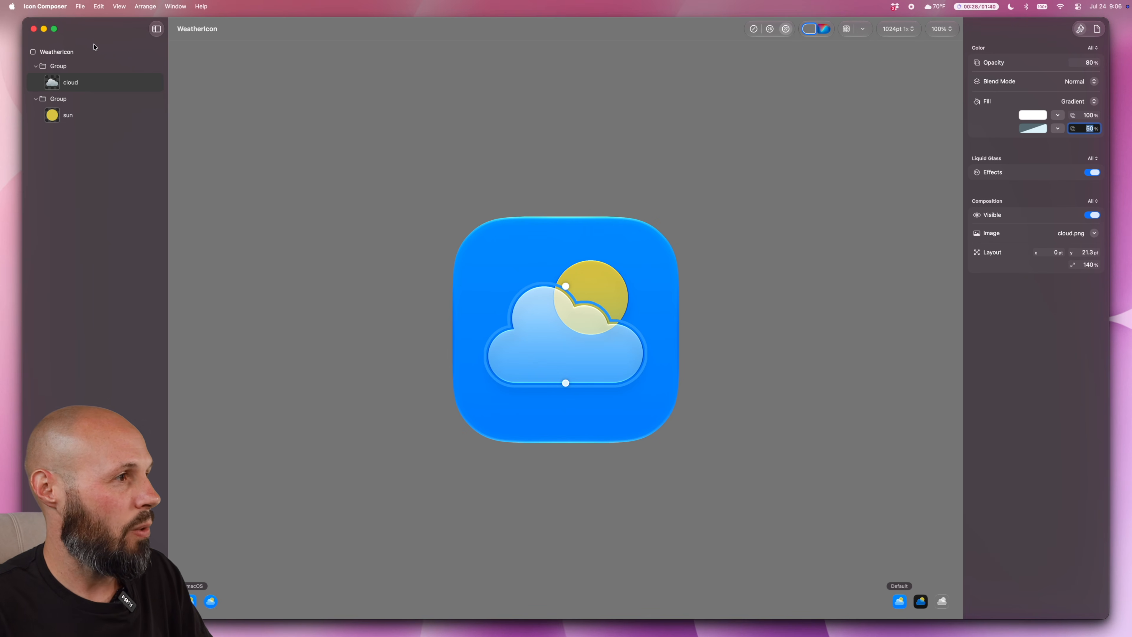
Step: Add the WeatherIcon file from Finder to the App Icon Tutorial folder in Xcode, copying it to the destination for the App Icon Tutorial target
{"action": "key", "text": "super+Tab"}
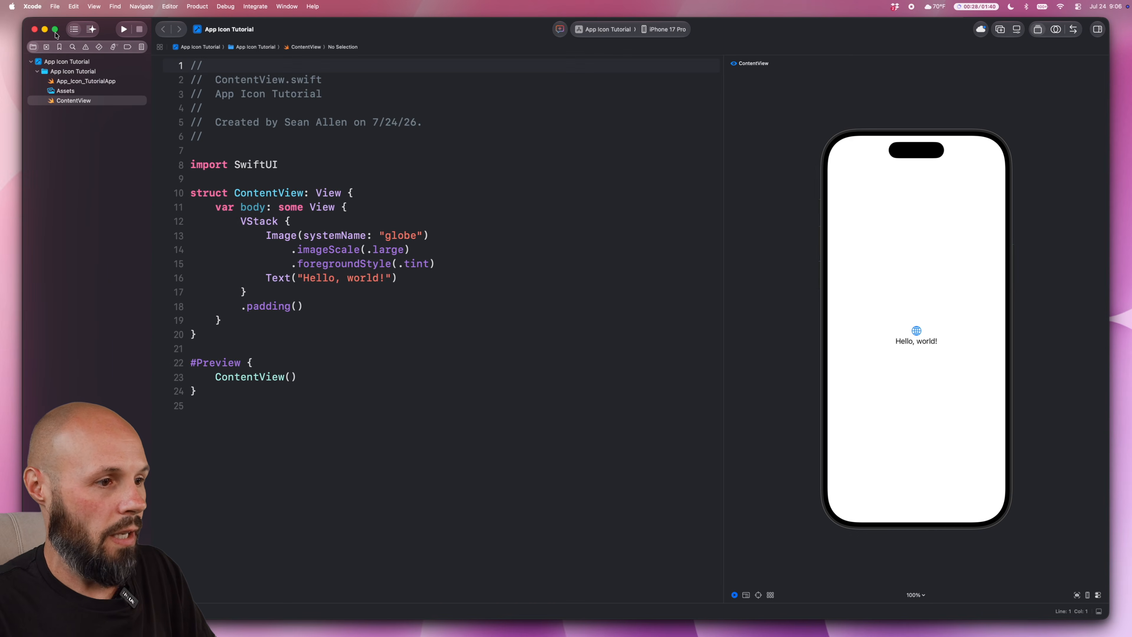
{"action": "key", "text": "super+Tab"}
{"action": "key", "text": "super+Tab"}
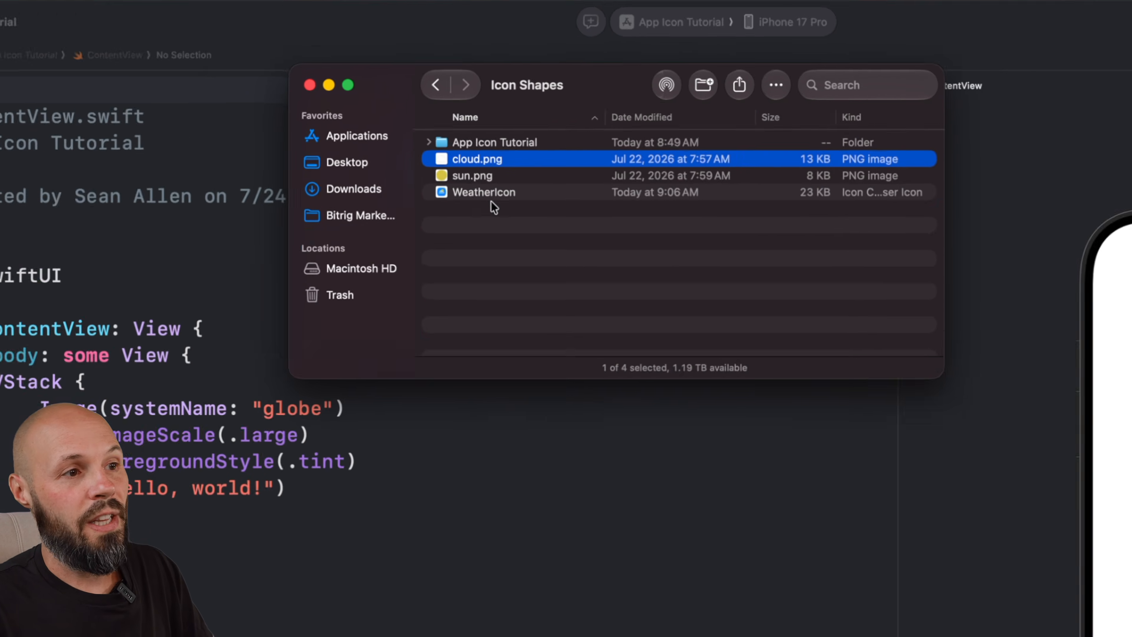
{"action": "left_click", "coordinate": [493, 197]}
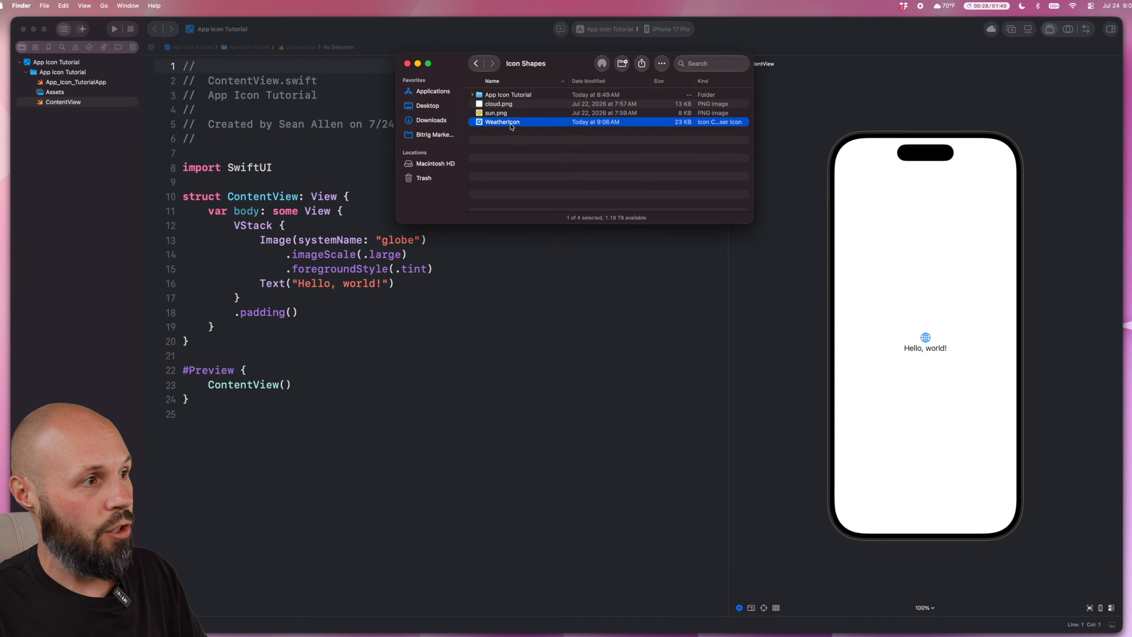
{"action": "left_click_drag", "start_coordinate": [511, 127], "coordinate": [89, 80]}
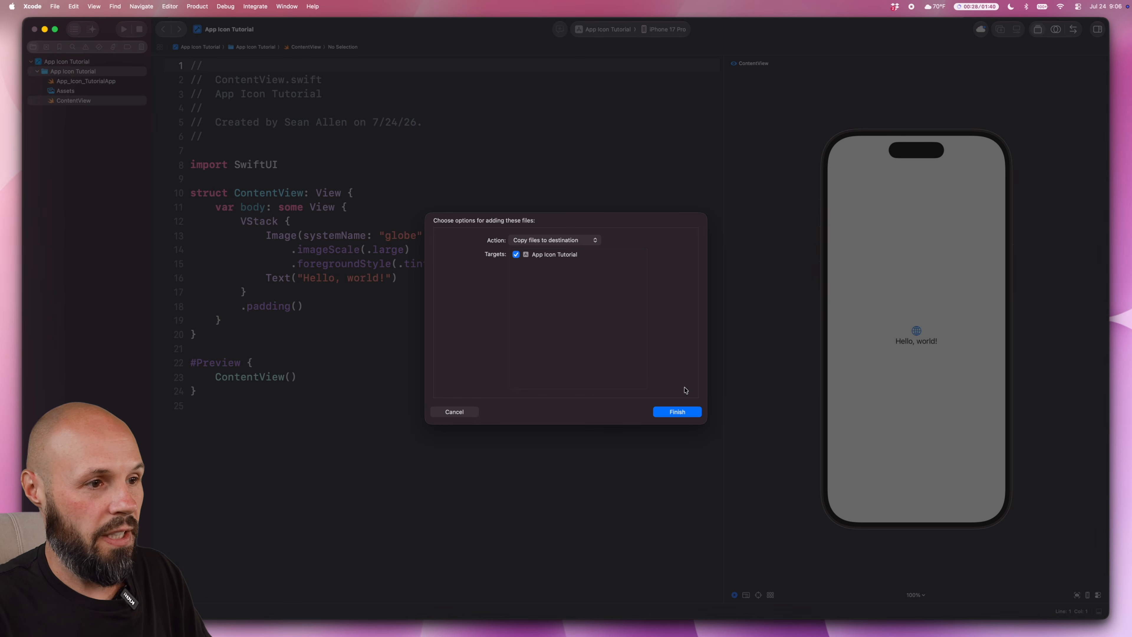
{"action": "left_click", "coordinate": [675, 405]}
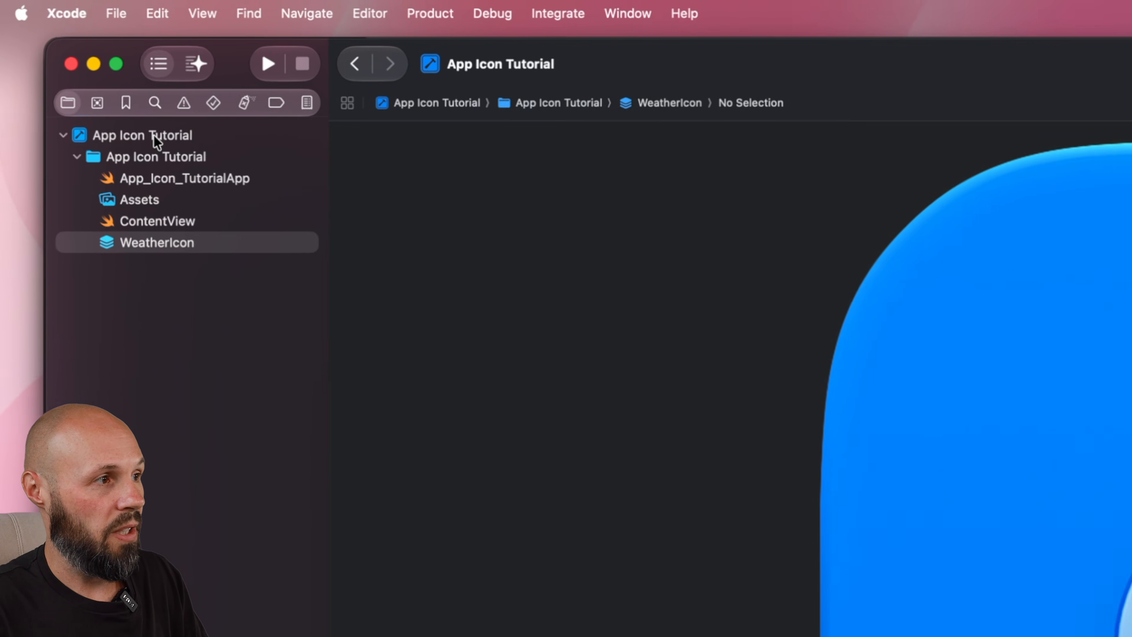
Step: Set the App Icon name in the App Icon Tutorial target's general settings to WeatherIcon
{"action": "left_click", "coordinate": [156, 141]}
{"action": "left_click", "coordinate": [413, 286]}
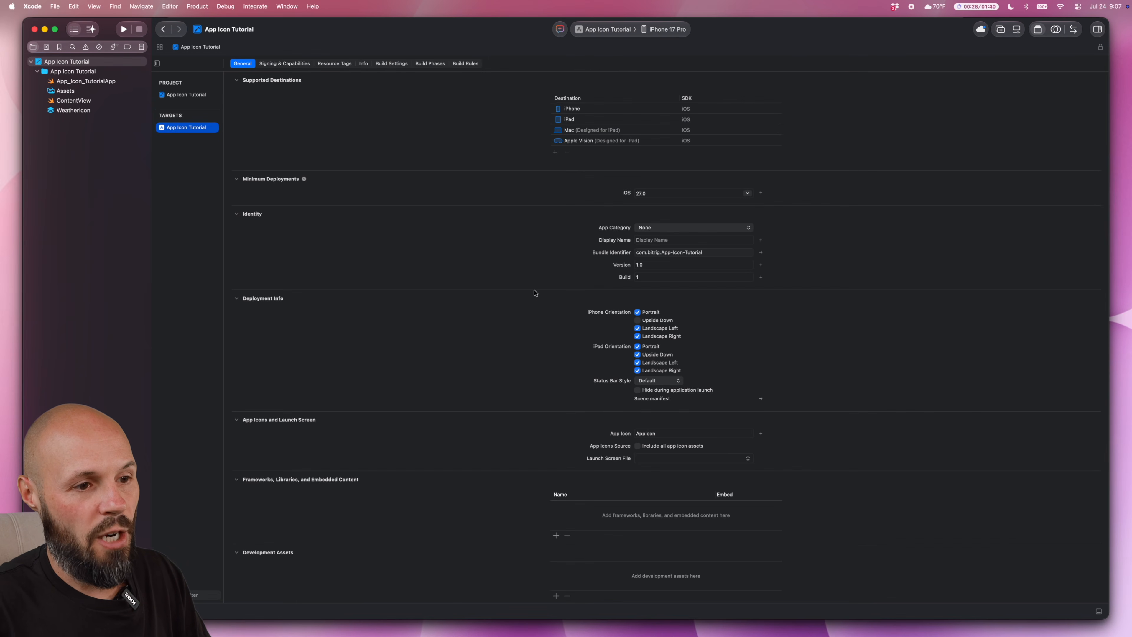
{"action": "scroll", "coordinate": [587, 313], "scroll_direction": "down", "scroll_amount": 5}
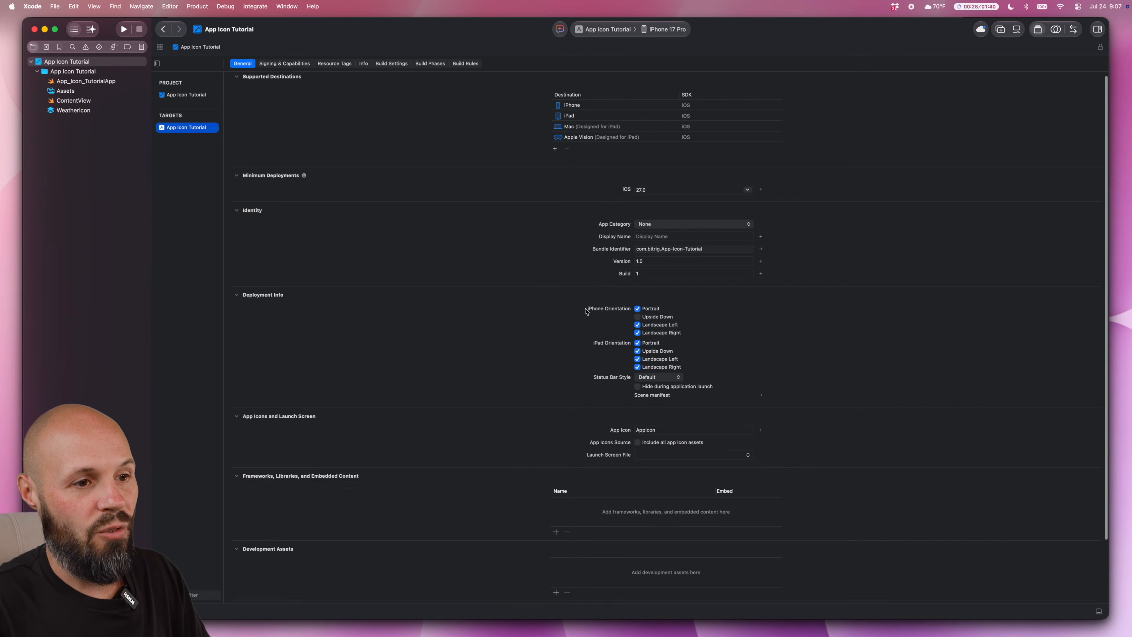
{"action": "left_click", "coordinate": [705, 308]}
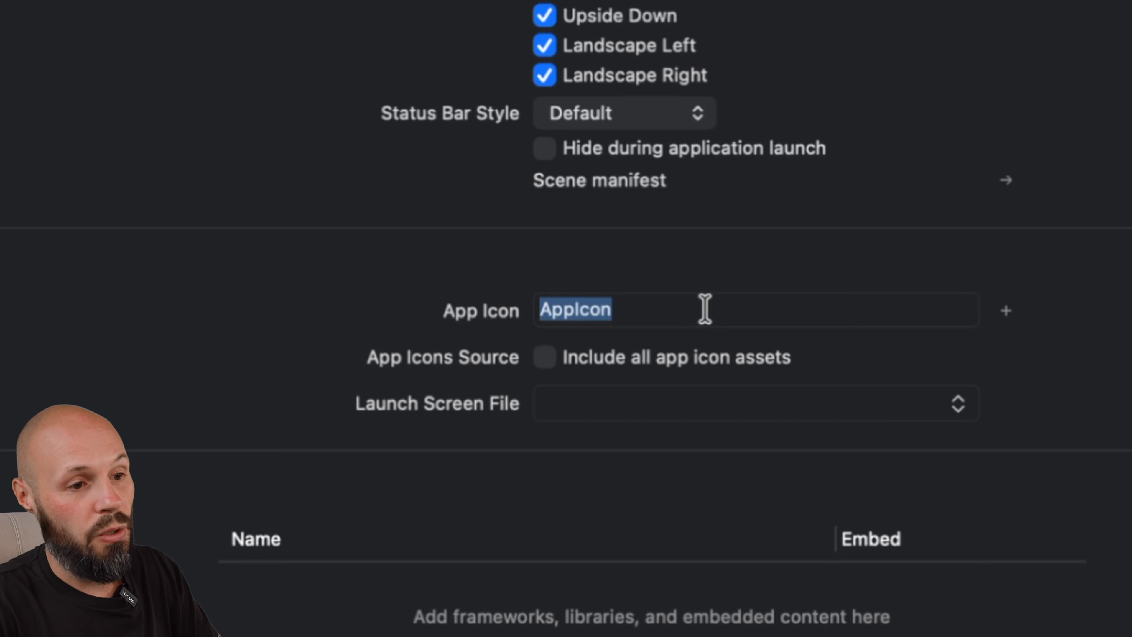
{"action": "type", "text": "Weather"}
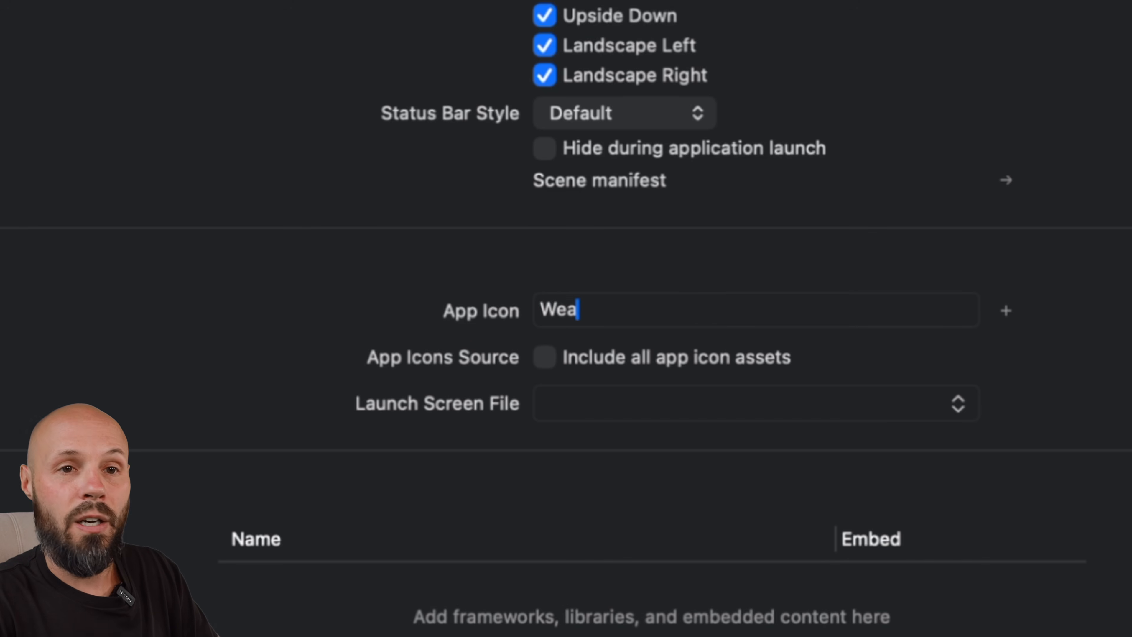
{"action": "type", "text": "Icon"}
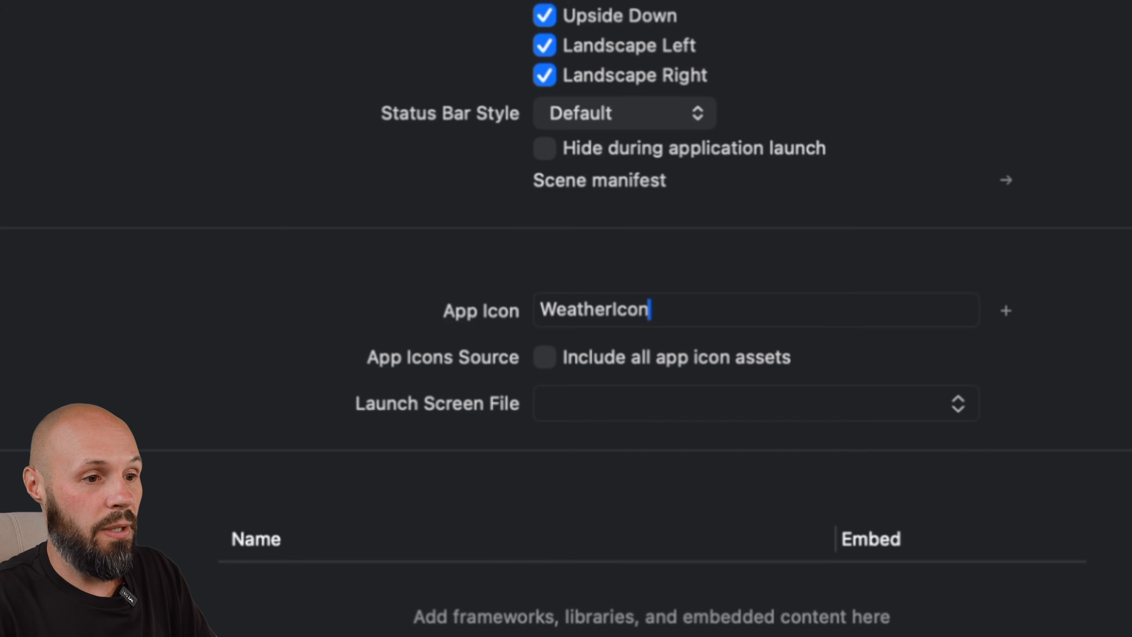
{"action": "key", "text": "Return"}
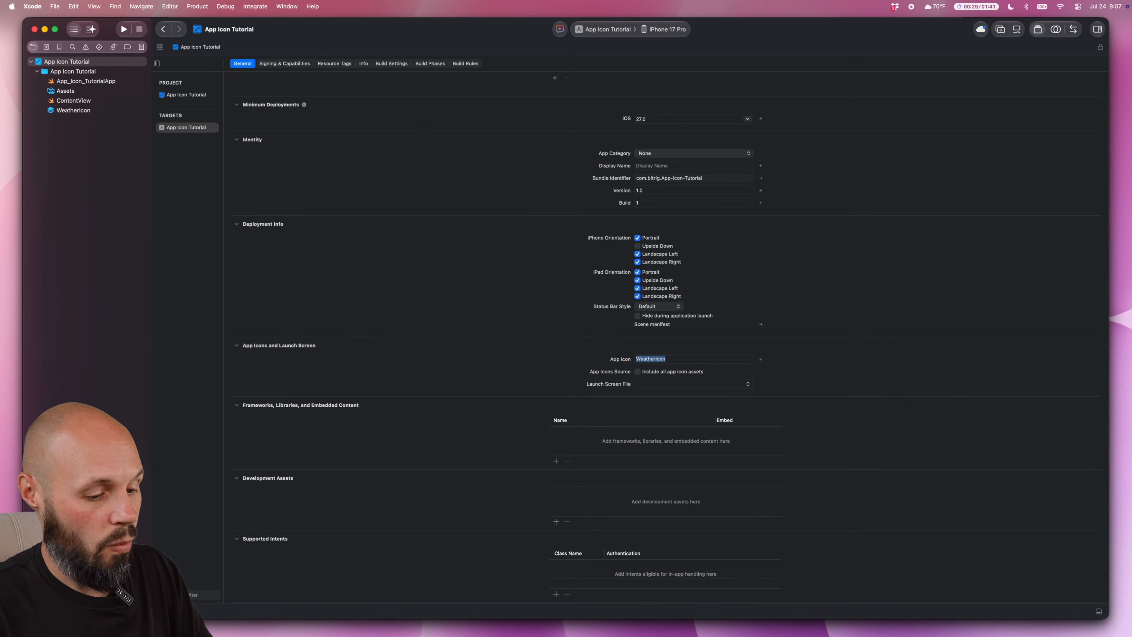
Step: Build and run the app on the iPhone 17 Pro simulator and go to its home screen to check the app icon
{"action": "key", "text": "super+b"}
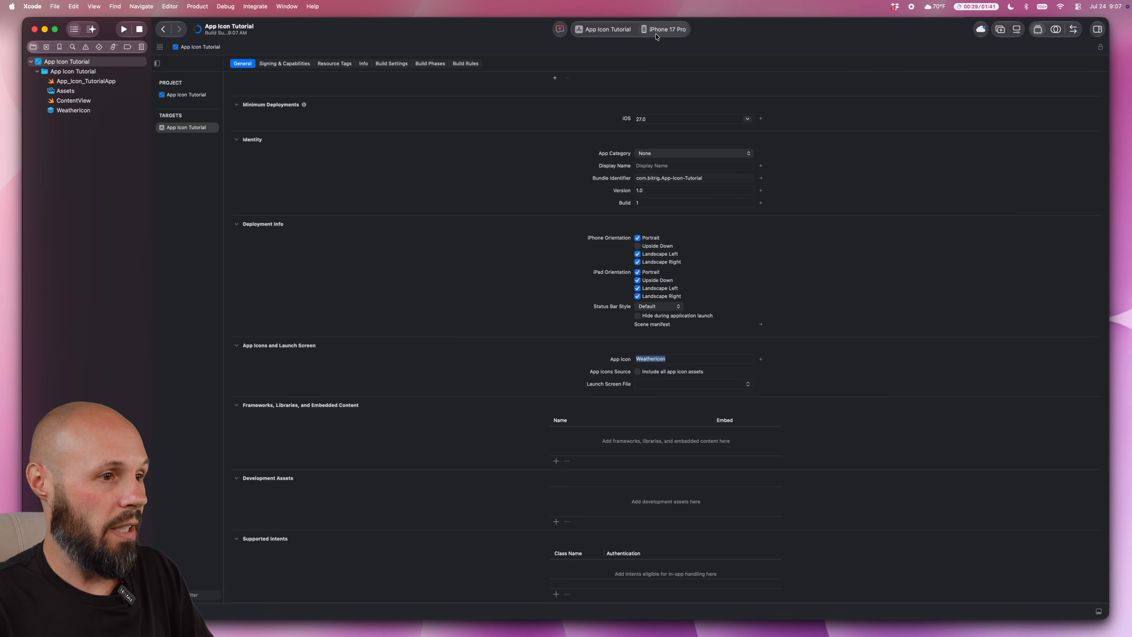
{"action": "key", "text": "super+r"}
{"action": "key", "text": "super+Tab"}
{"action": "key", "text": "super+Tab"}
{"action": "key", "text": "super+Tab"}
{"action": "key", "text": "super+Tab"}
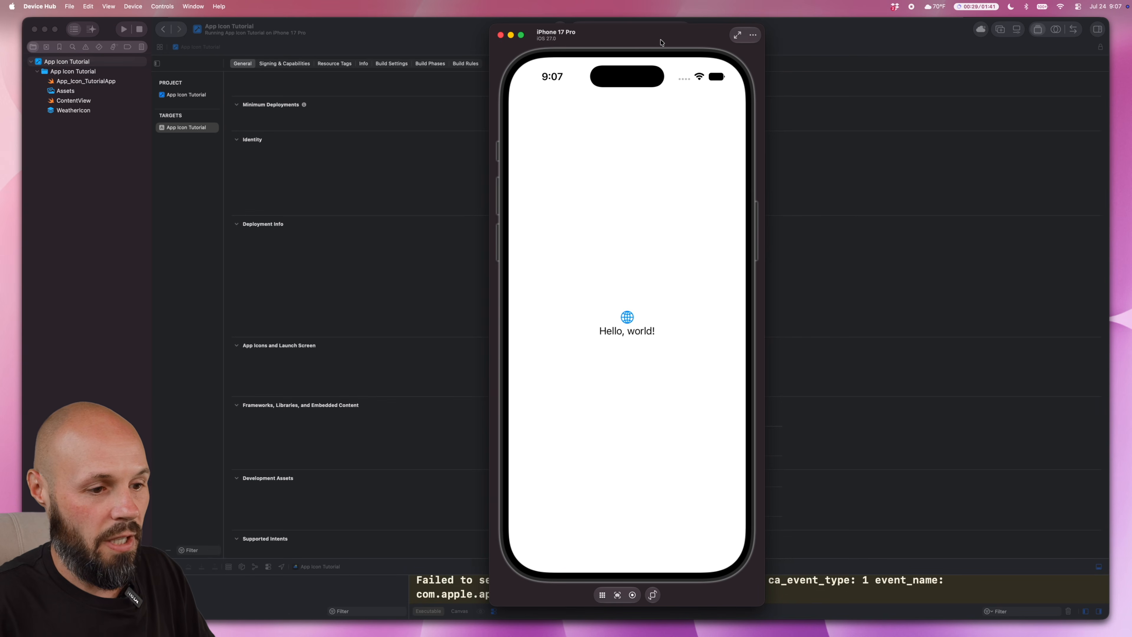
{"action": "left_click", "coordinate": [602, 594]}
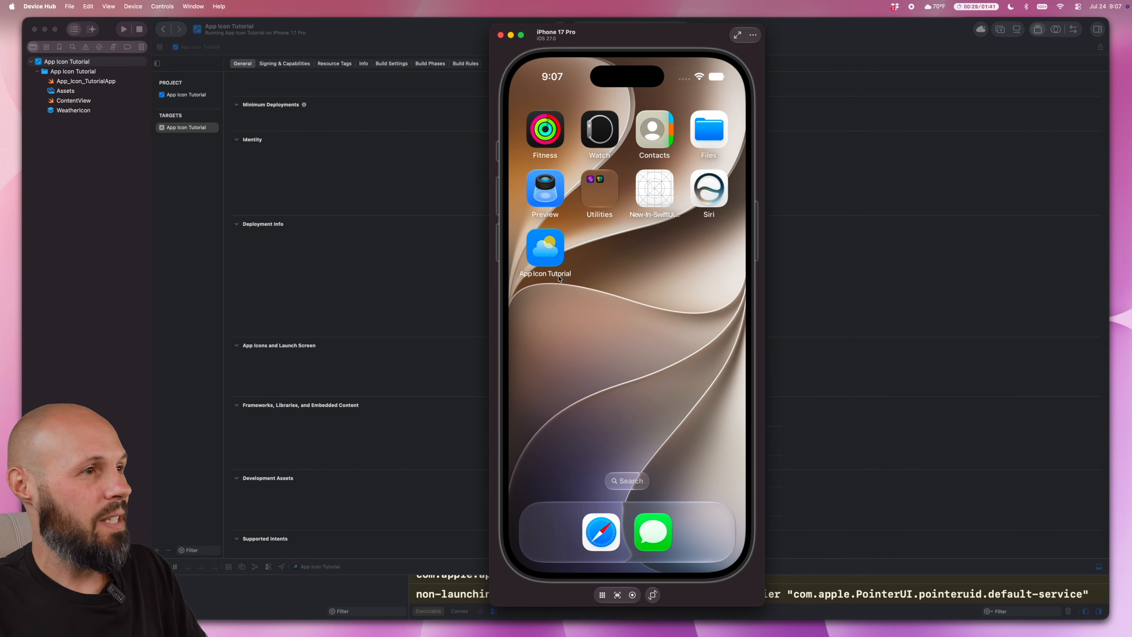
Step: Return to the Xcode project and open the WeatherIcon file
{"action": "left_click", "coordinate": [352, 32]}
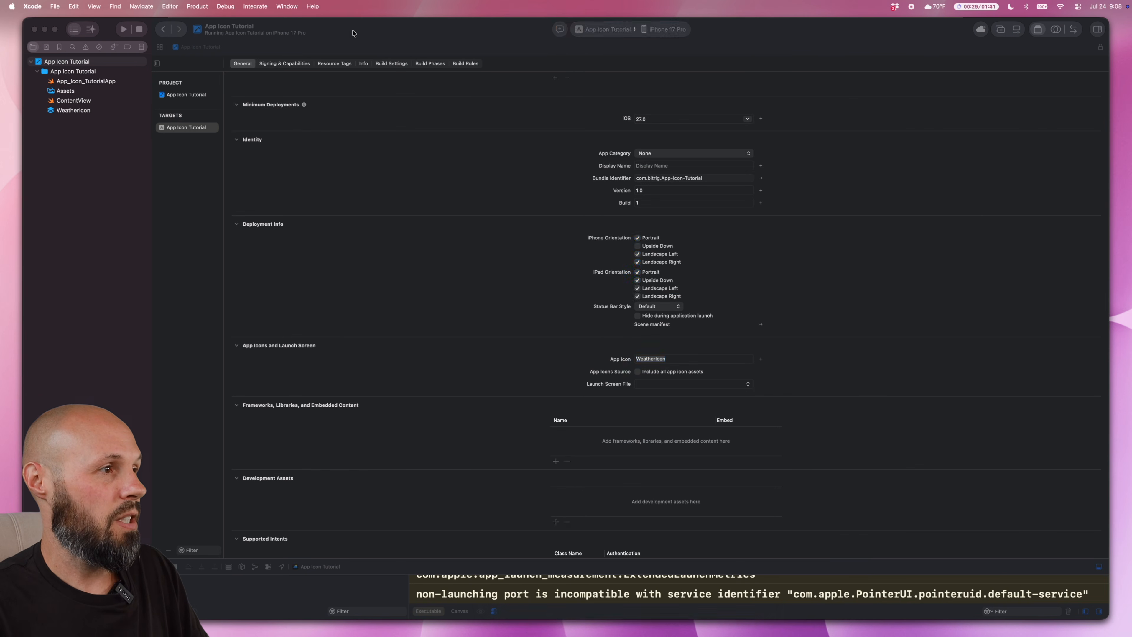
{"action": "left_click", "coordinate": [75, 111]}
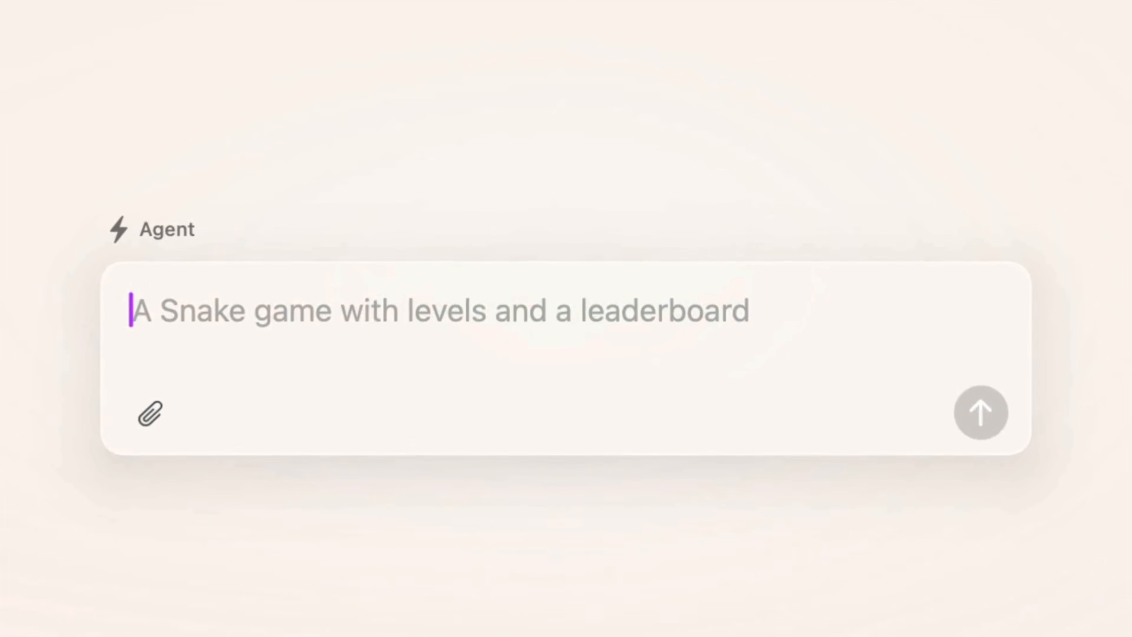
Step: In the AI app-building agent, submit the prompt "A gesture based timezone converter" and scrub the time in the app preview
{"action": "type", "text": "A gesture based timezone converter"}
{"action": "left_click", "coordinate": [973, 404]}
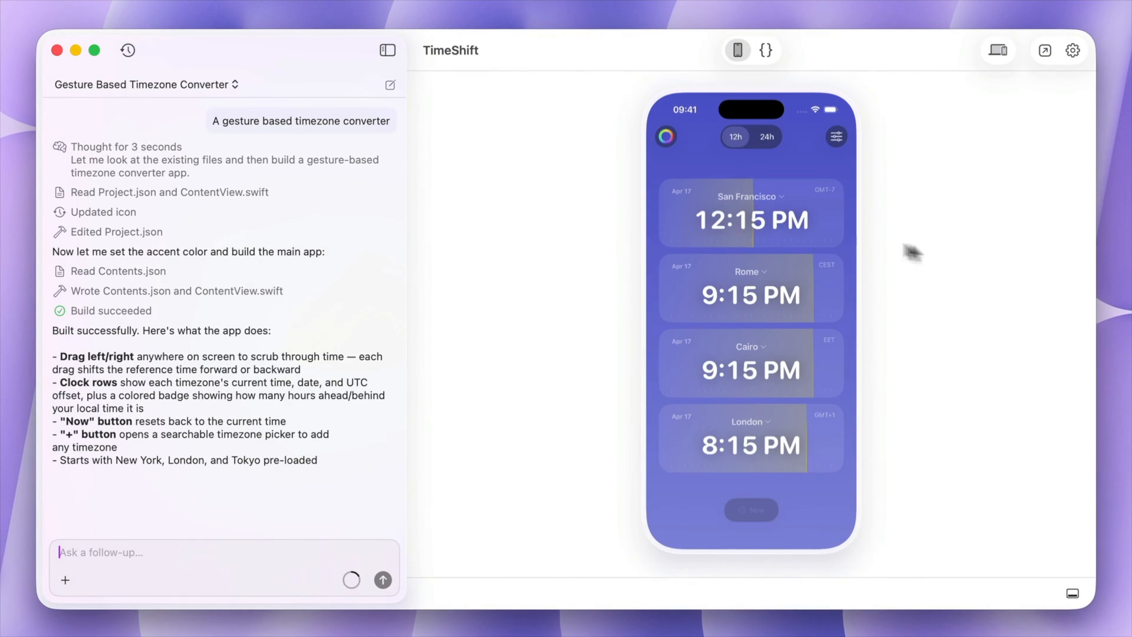
{"action": "left_click_drag", "start_coordinate": [731, 228], "coordinate": [967, 248]}
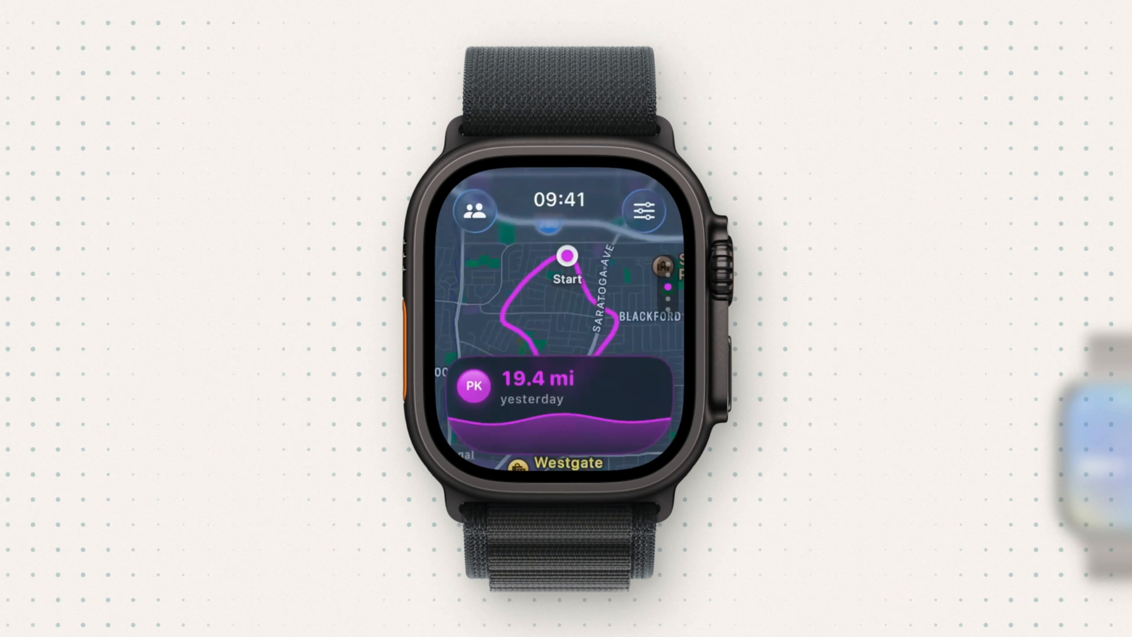